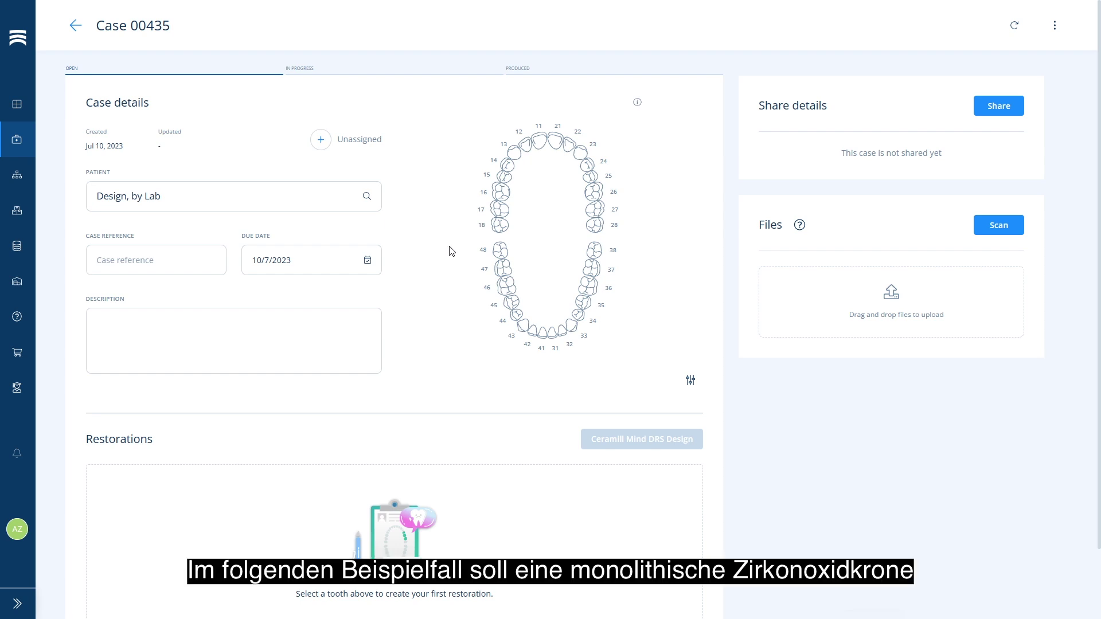
# Step: Define a monolithic zirconia crown on natural tooth 47 in color A2
pyautogui.click(501, 271)
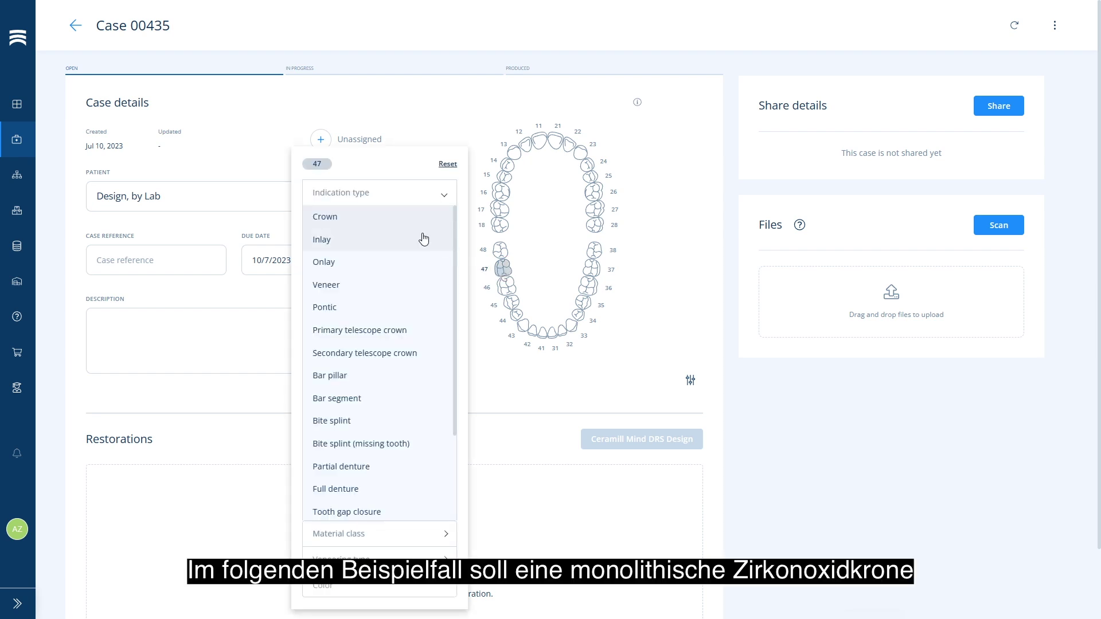
pyautogui.click(389, 216)
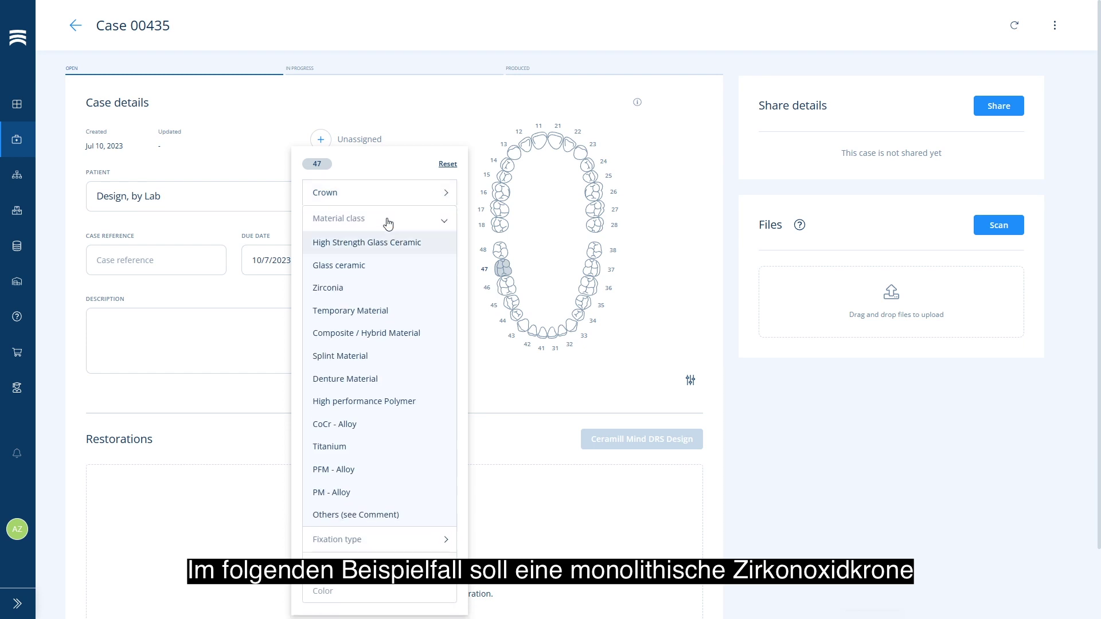
pyautogui.click(381, 287)
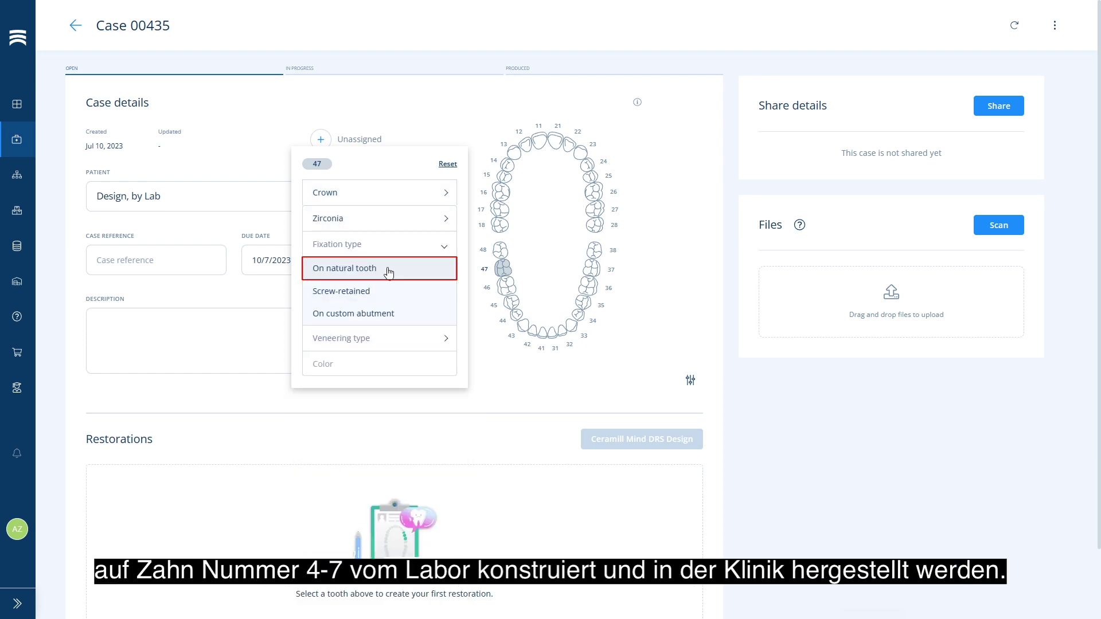
pyautogui.click(386, 271)
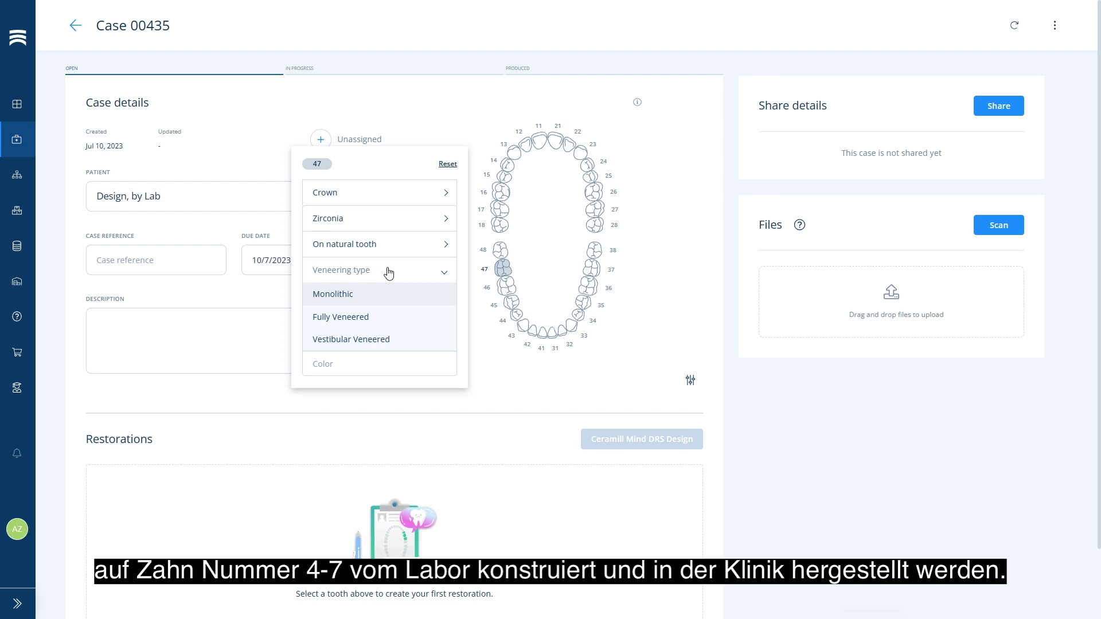
pyautogui.click(386, 294)
pyautogui.write('A2')
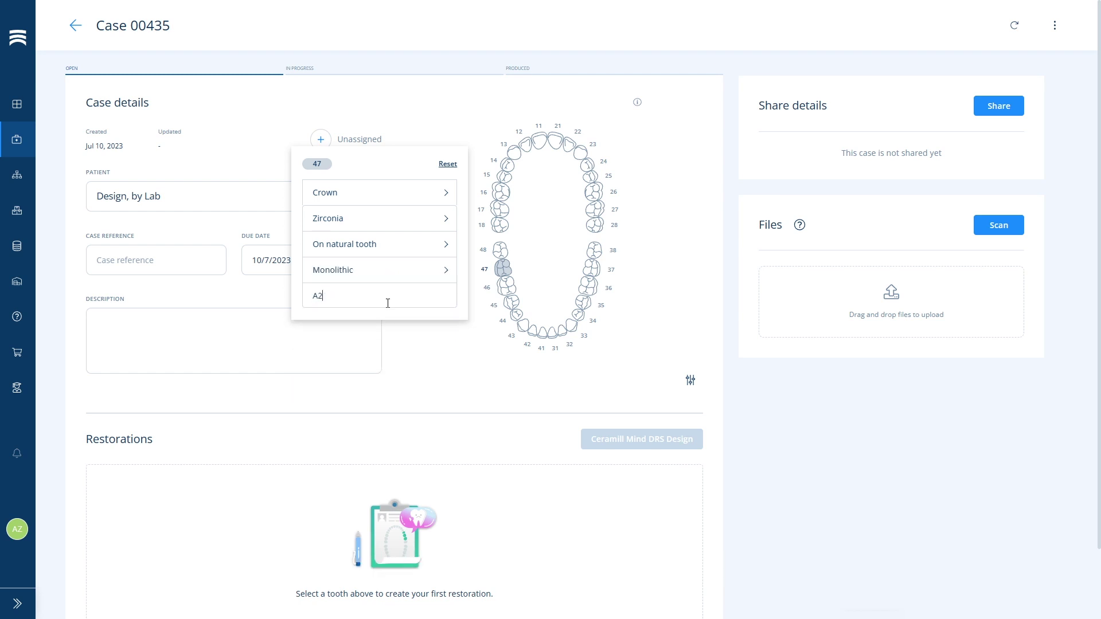
pyautogui.press('Return')
# Step: Upload 47-margin.xyz and the biteregister, lowerjaw and upperjaw scans from the 3rd party IOS folder to the case files
pyautogui.click(988, 227)
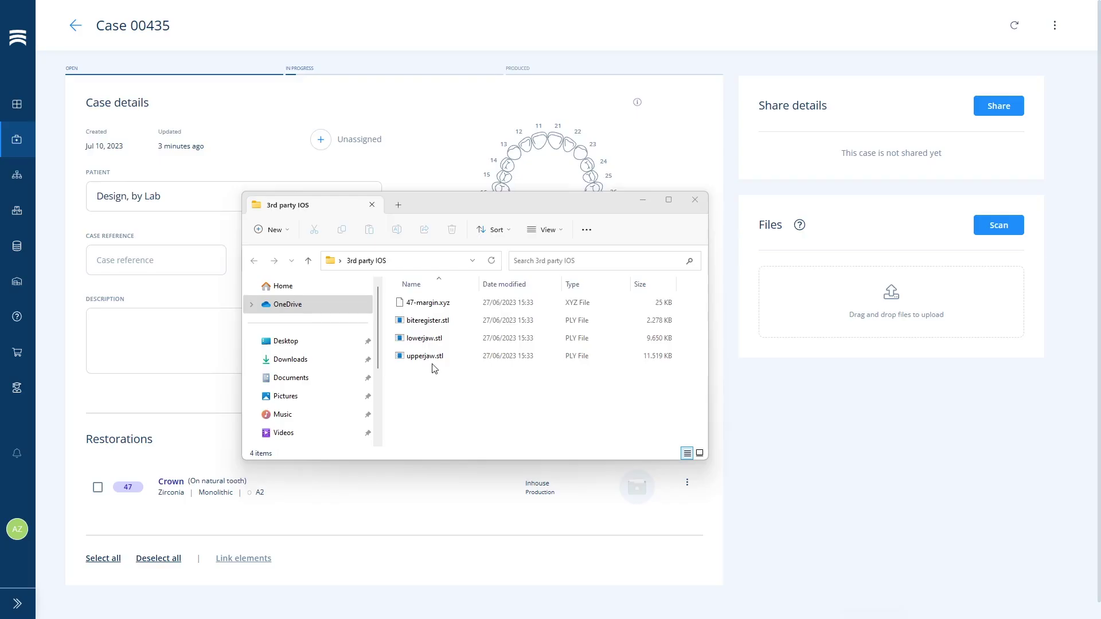
pyautogui.moveTo(433, 368); pyautogui.dragTo(813, 313)
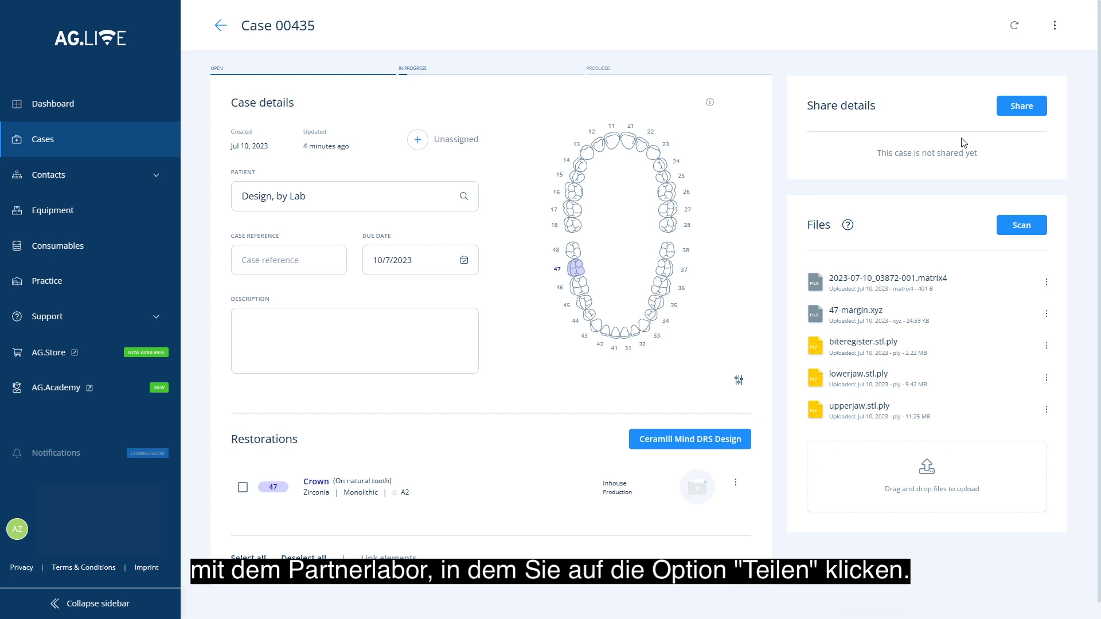
# Step: Set up sharing with AG Training Center International for the Design service, with Ceramill Zolid DRS as the crown material
pyautogui.click(1013, 112)
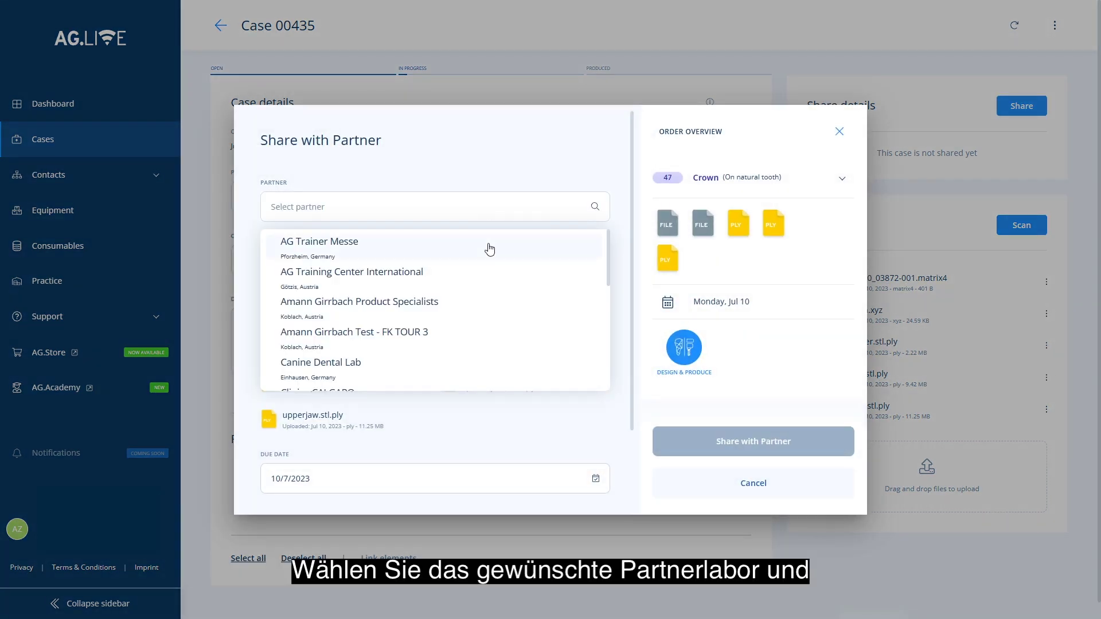
pyautogui.click(482, 278)
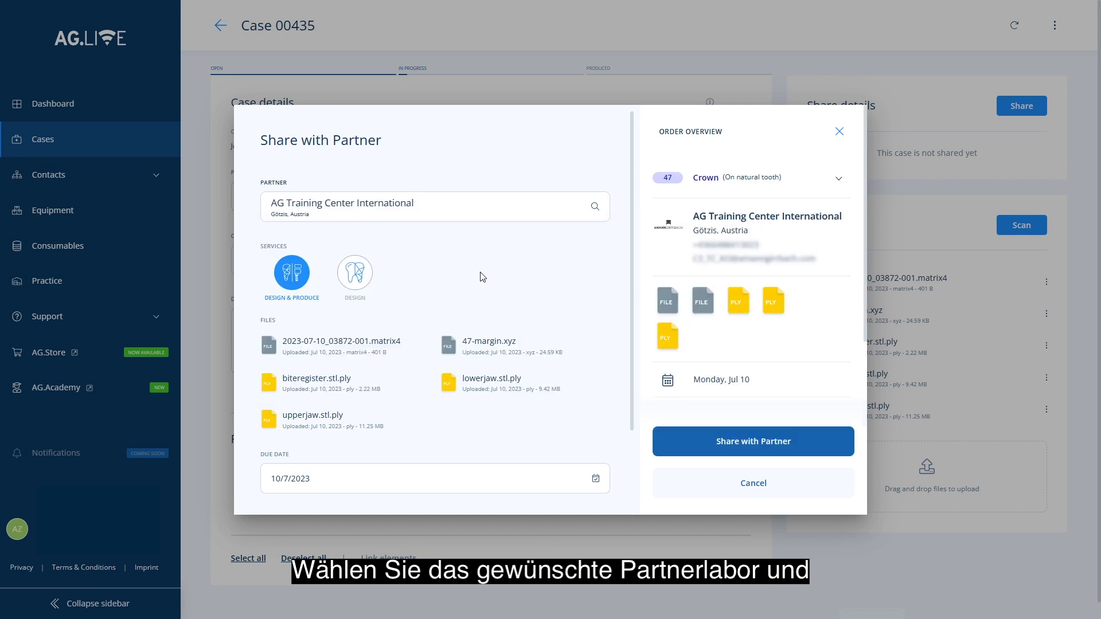
pyautogui.click(365, 277)
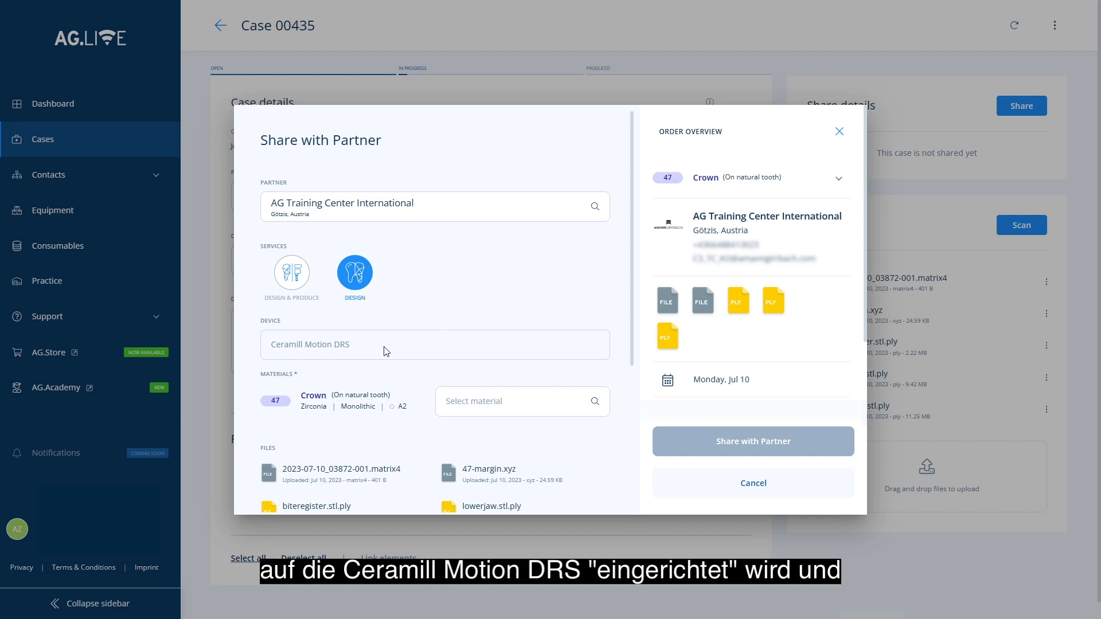
pyautogui.click(521, 409)
pyautogui.click(532, 471)
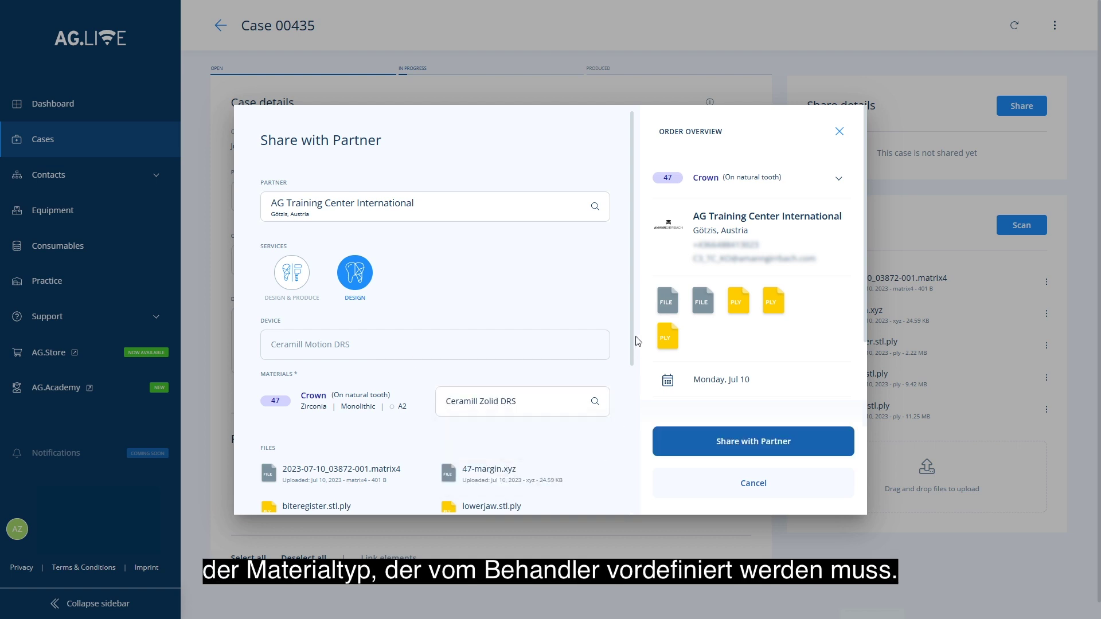
# Step: Add the description "Dear Lab partner, please review the selected margin line." and share the case with the partner
pyautogui.scroll(-2, 635, 427)
pyautogui.moveTo(634, 428); pyautogui.dragTo(634, 494)
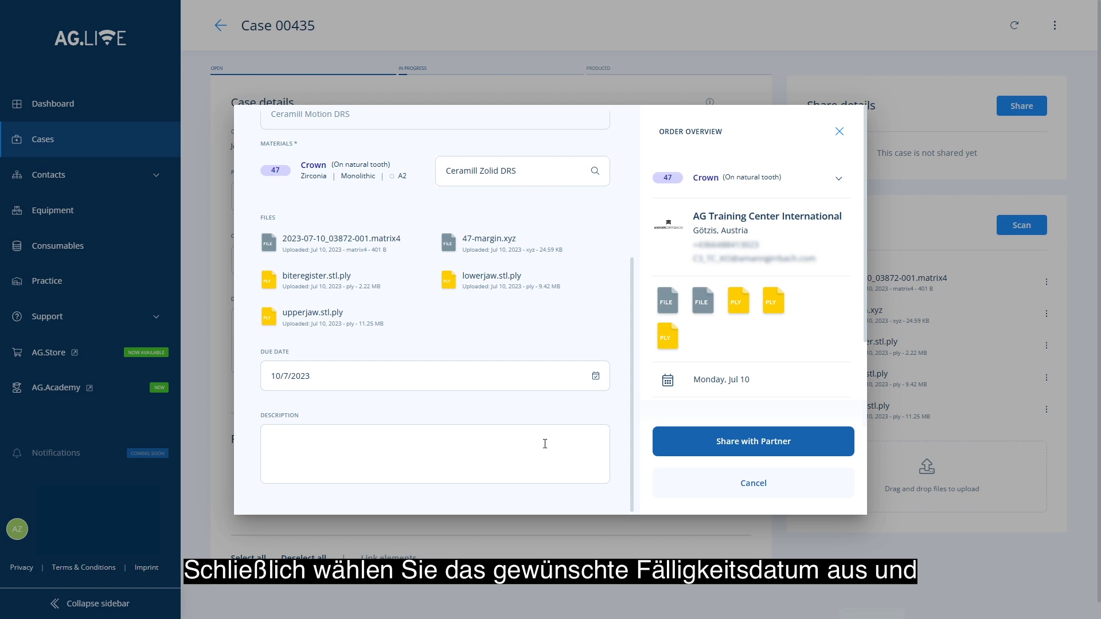
pyautogui.click(413, 368)
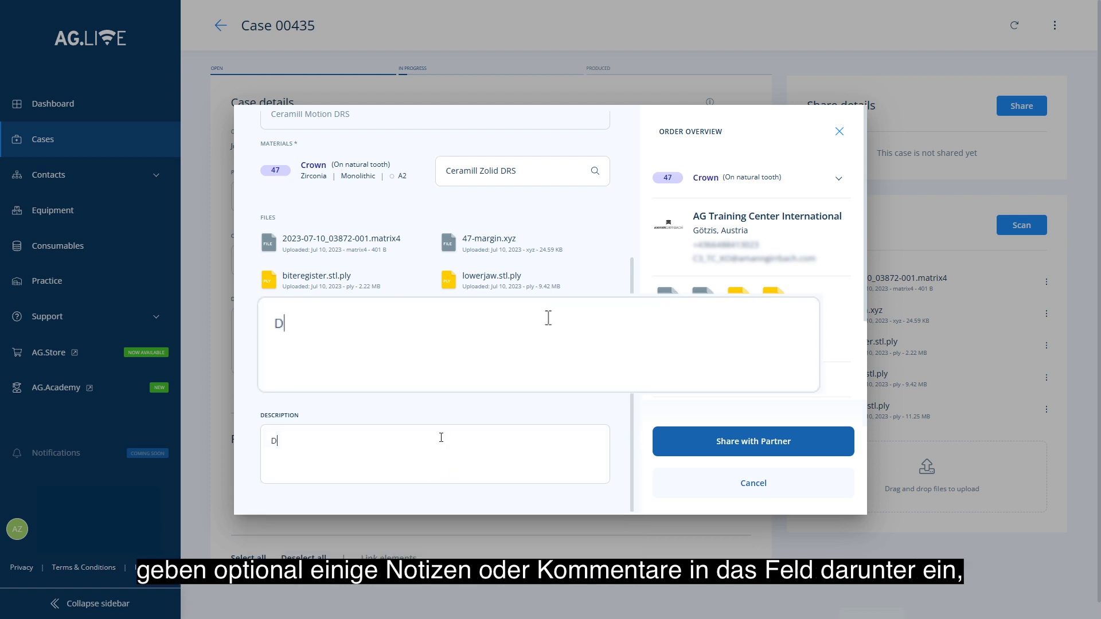
pyautogui.write('ear Lab partner, please r')
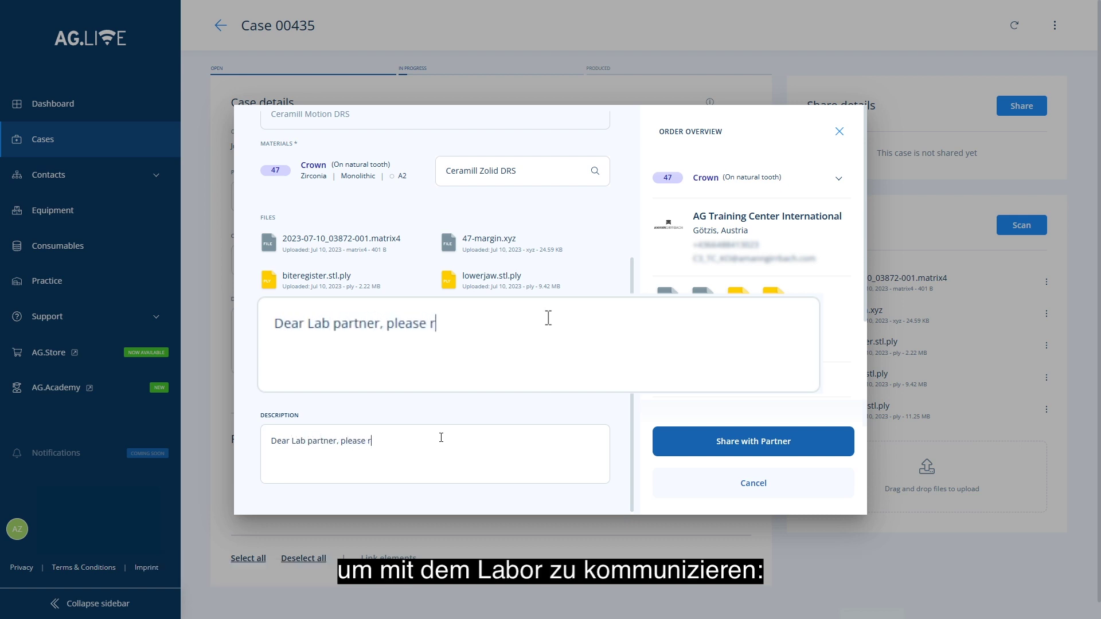
pyautogui.write('eview the selected')
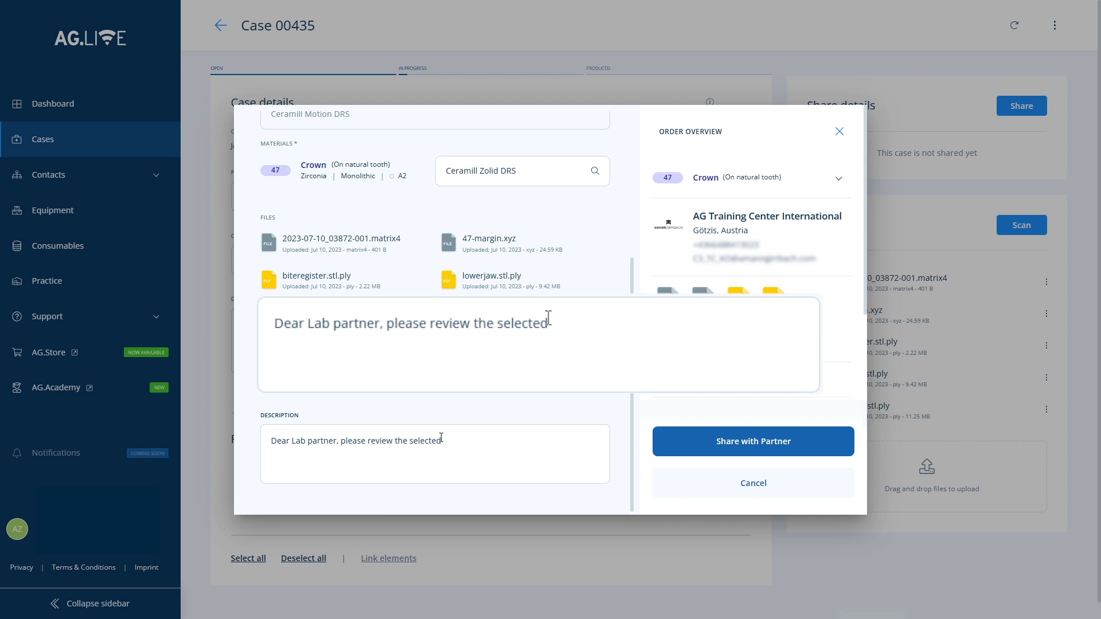
pyautogui.write(' margin line.')
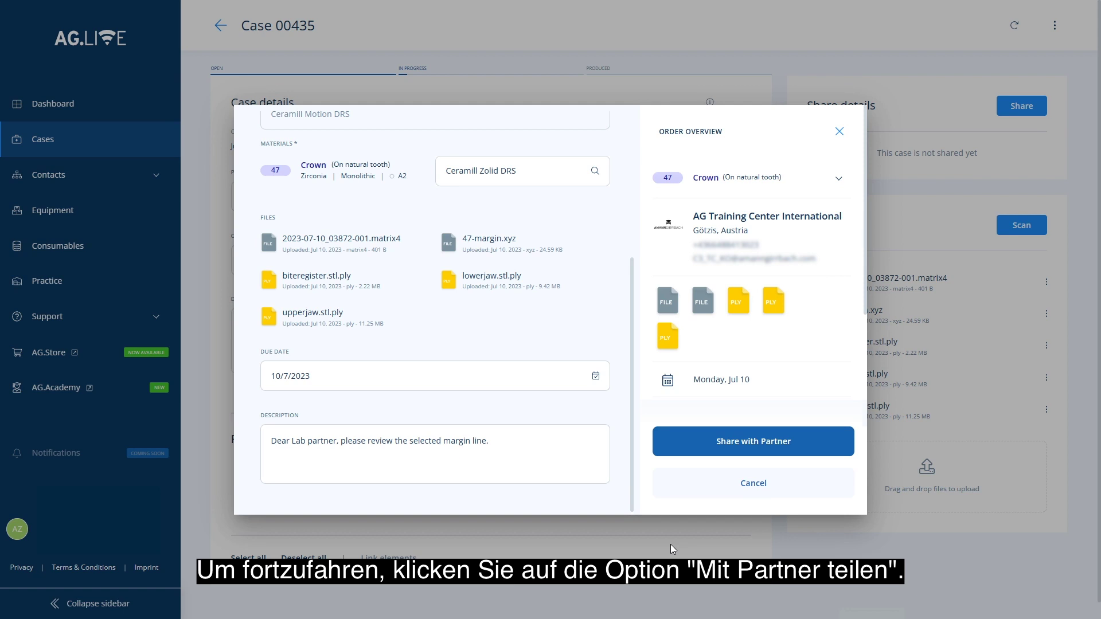
pyautogui.click(691, 449)
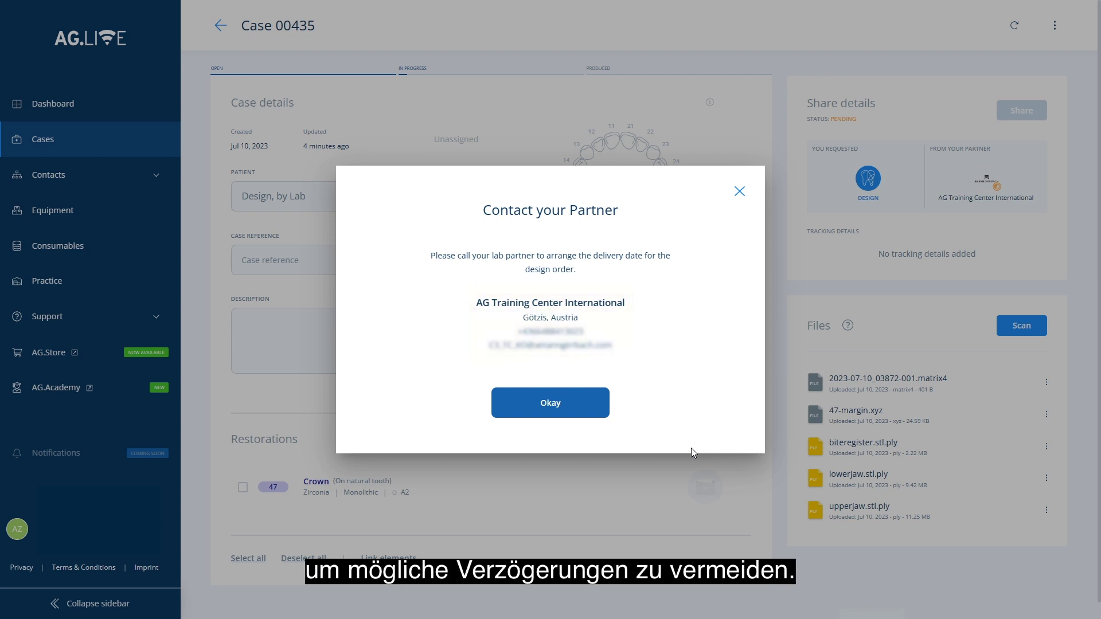
pyautogui.click(590, 406)
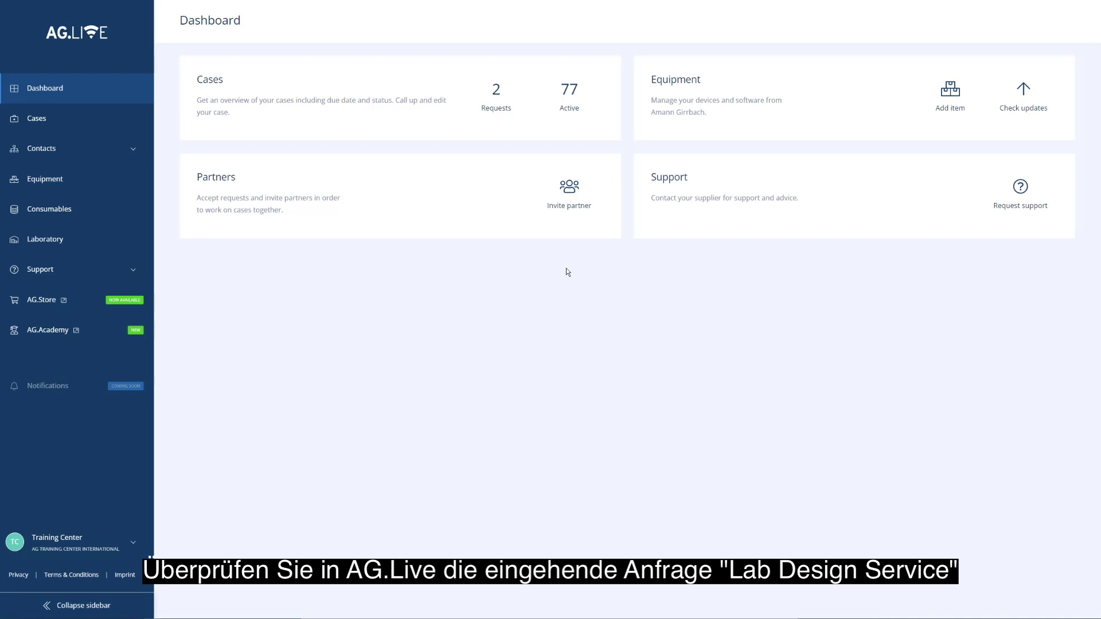
# Step: Accept the incoming design request for the tooth 47 crown in the lab account and import the case into Ceramill Mind
pyautogui.click(496, 111)
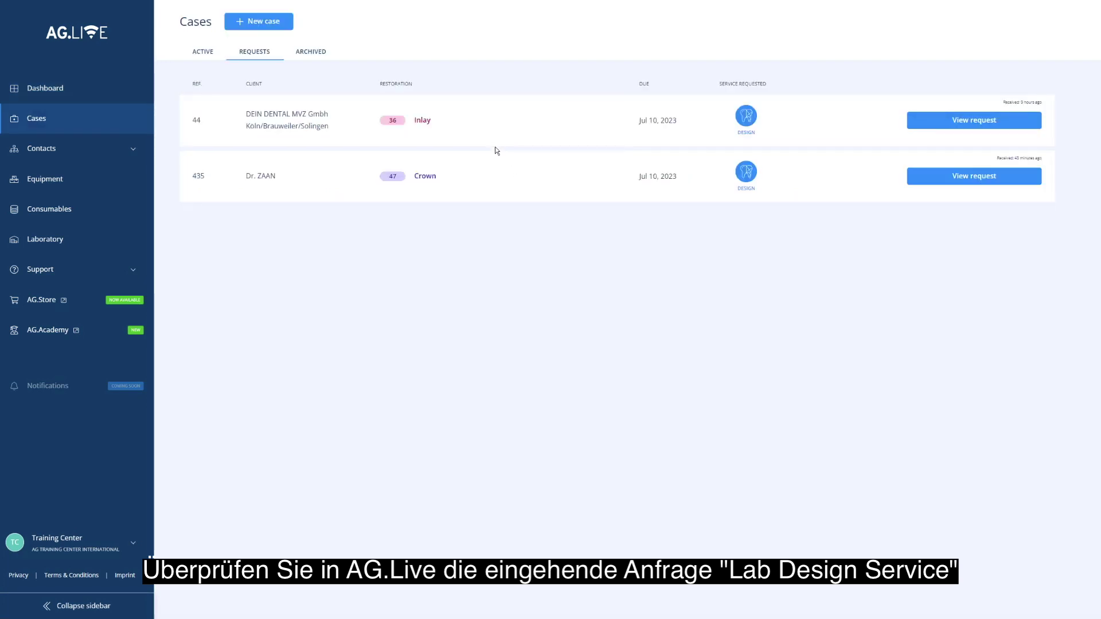
pyautogui.click(926, 178)
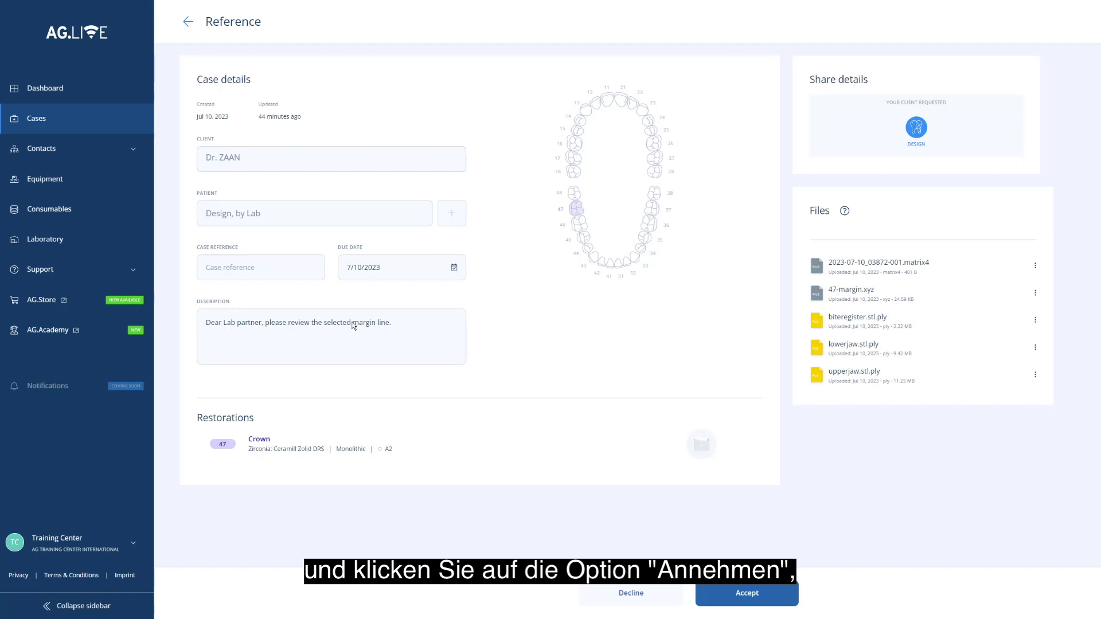
pyautogui.click(731, 594)
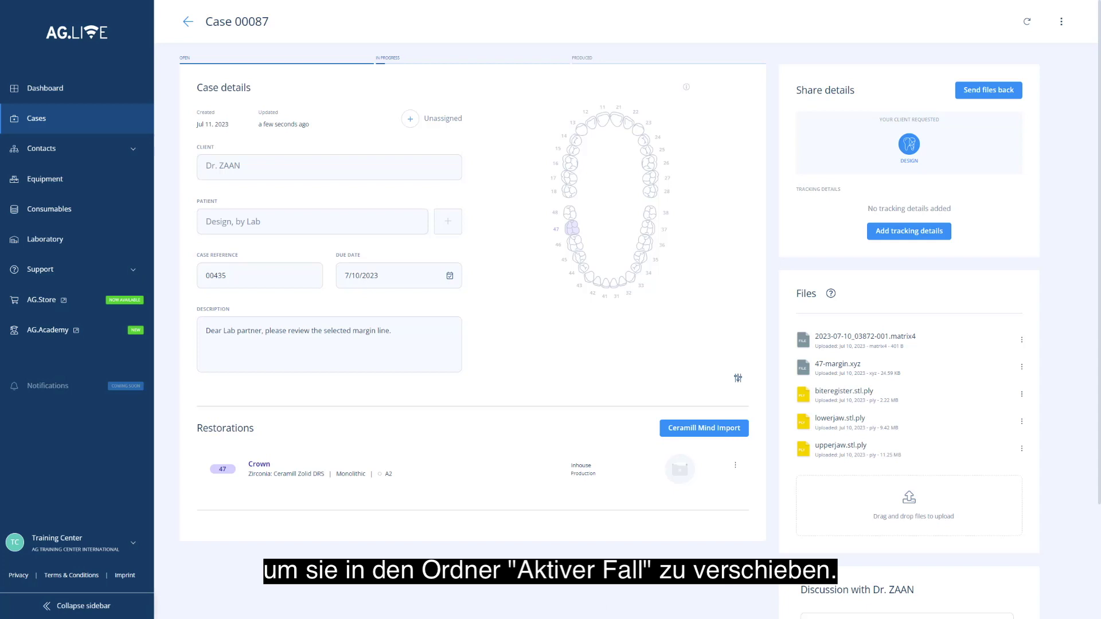
pyautogui.click(710, 437)
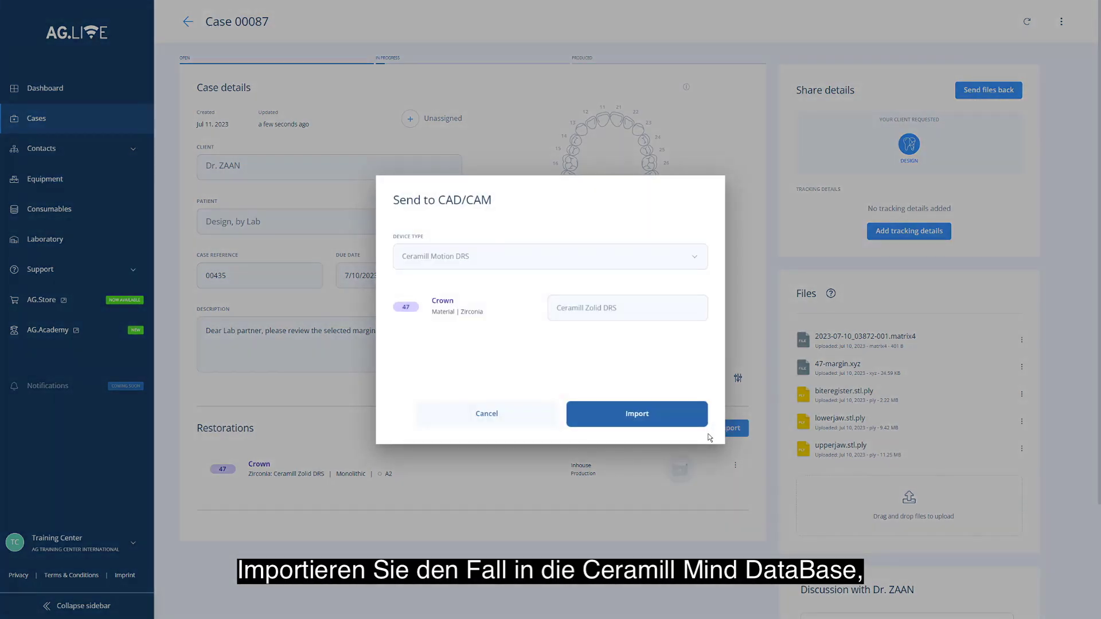
pyautogui.click(661, 419)
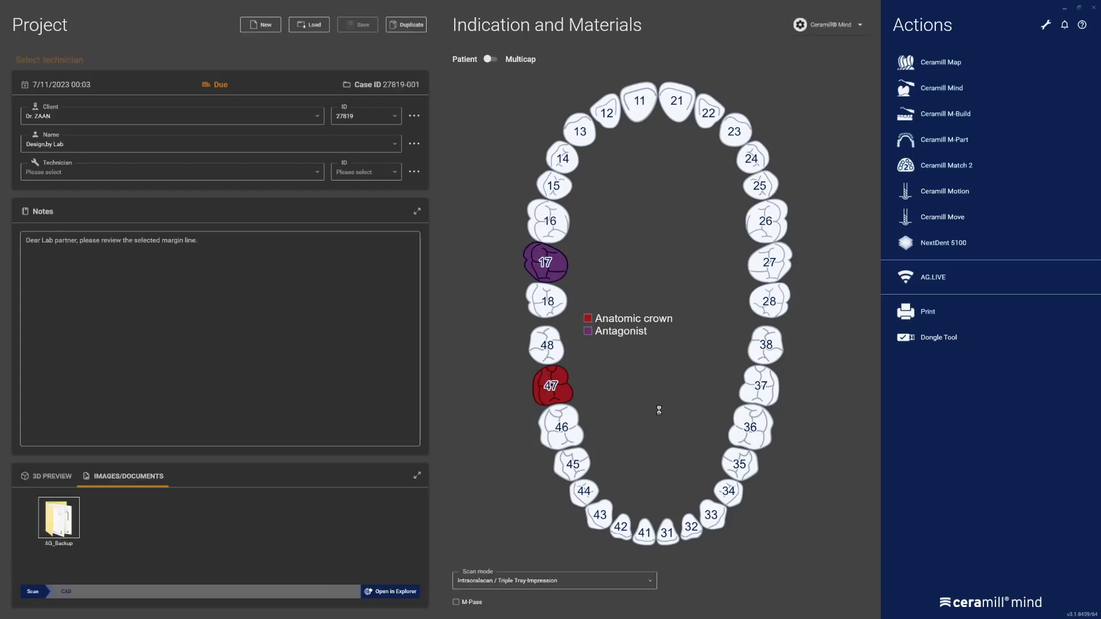
# Step: Review the preset device and material options for the tooth 47 crown without changing them
pyautogui.click(550, 385)
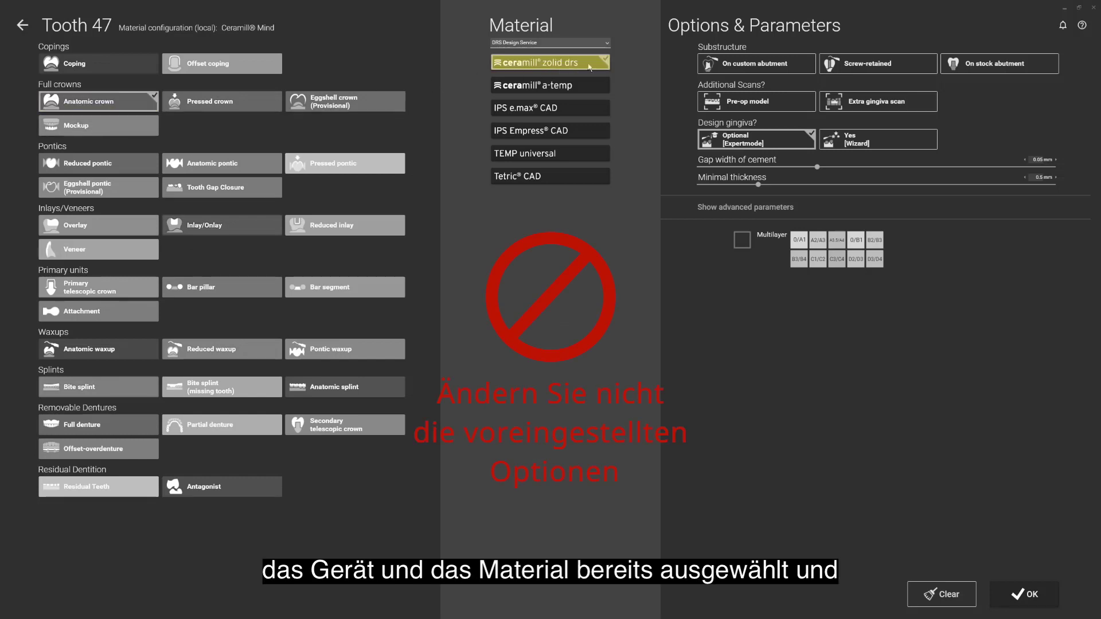
pyautogui.click(606, 42)
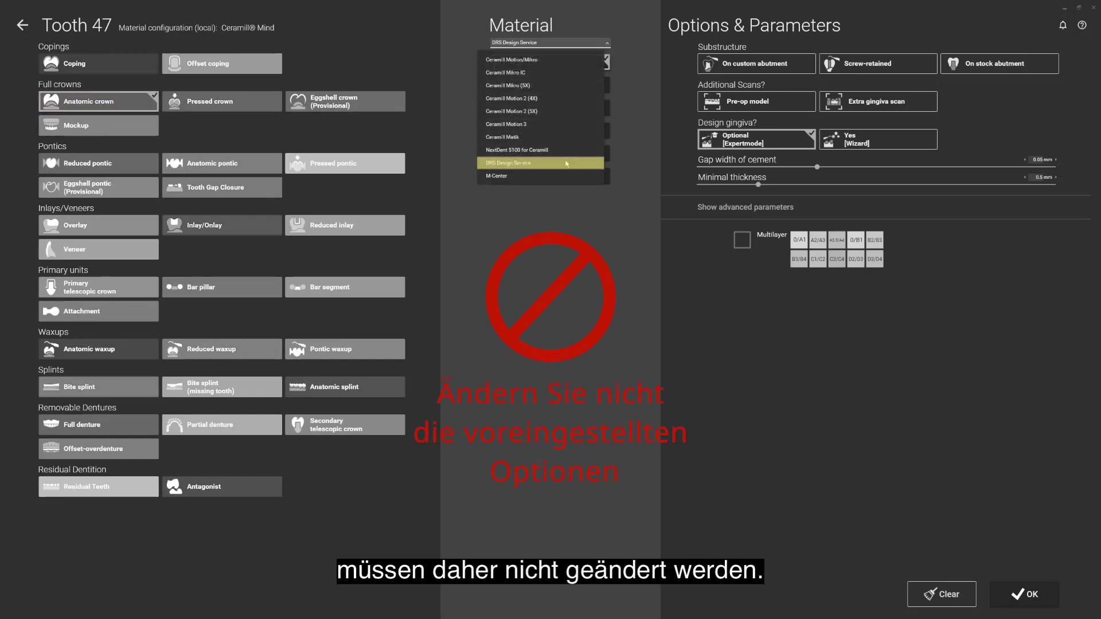
pyautogui.click(642, 150)
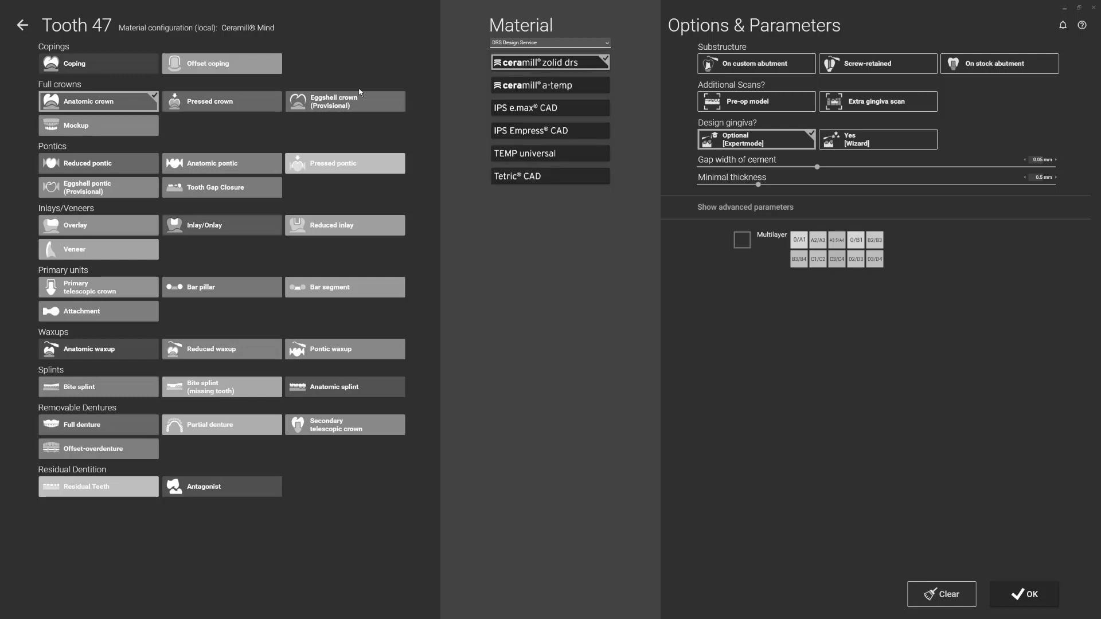
pyautogui.click(21, 26)
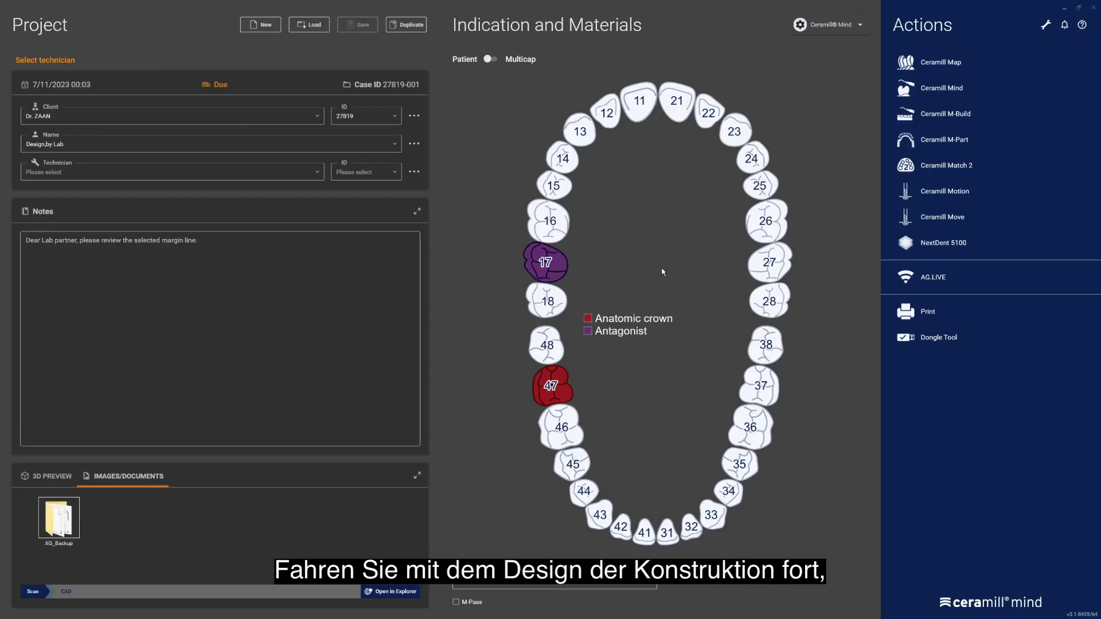
# Step: Start the Ceramill Mind crown design and check the margin line of tooth 47 with the Adjust Light tool
pyautogui.click(1001, 93)
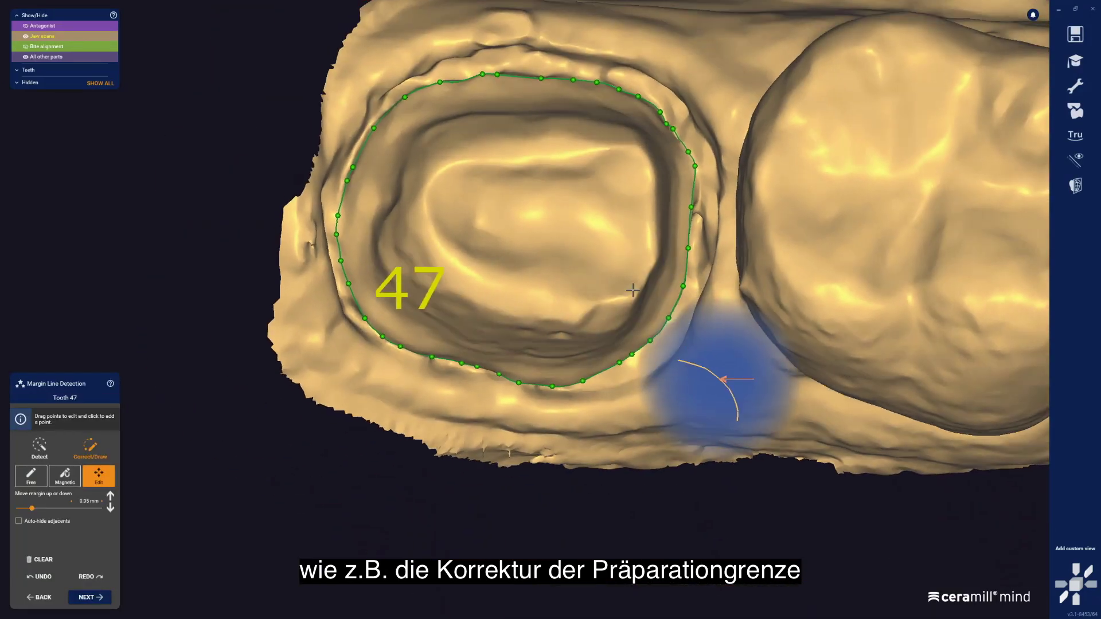
pyautogui.click(1075, 86)
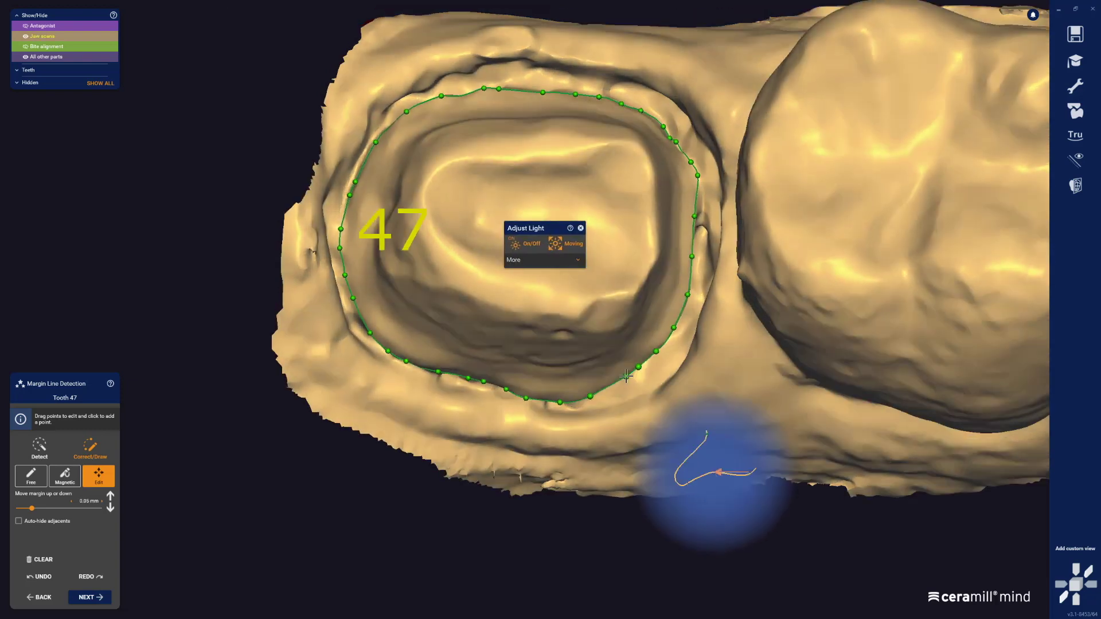
pyautogui.scroll(5, 631, 310)
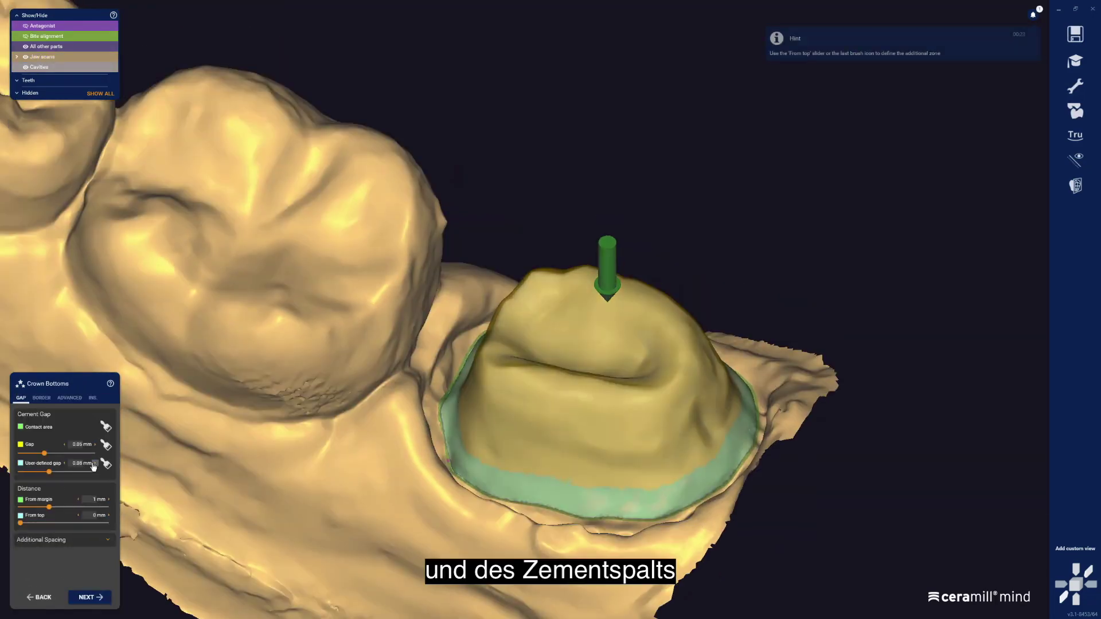
# Step: Brush user-defined cement gap zones along the margin of the tooth 47 preparation
pyautogui.click(106, 463)
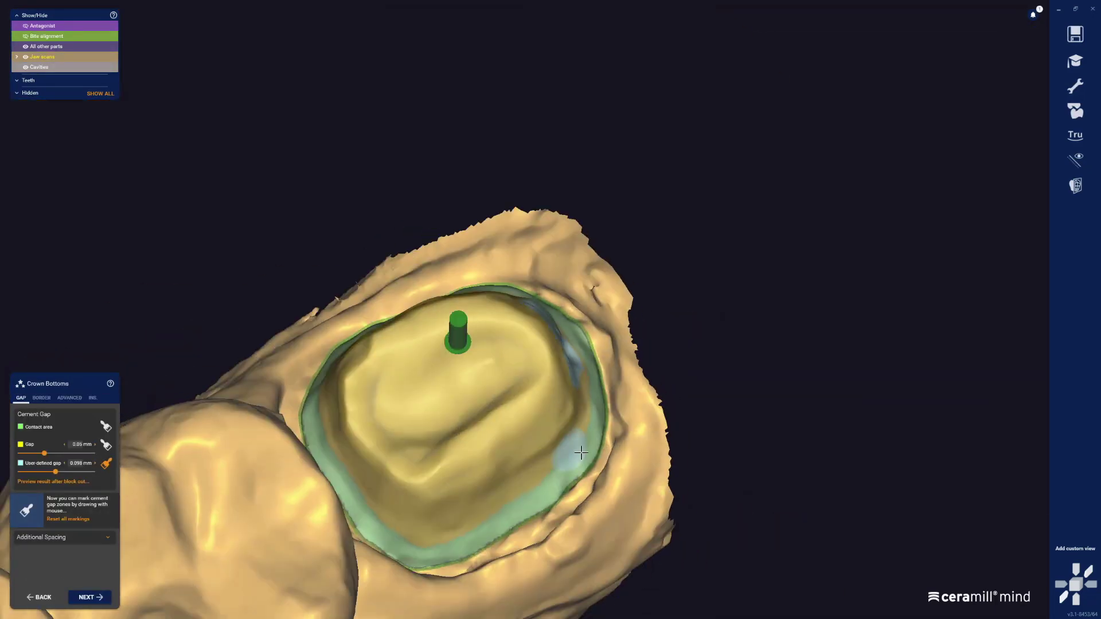
pyautogui.moveTo(344, 322); pyautogui.dragTo(386, 425)
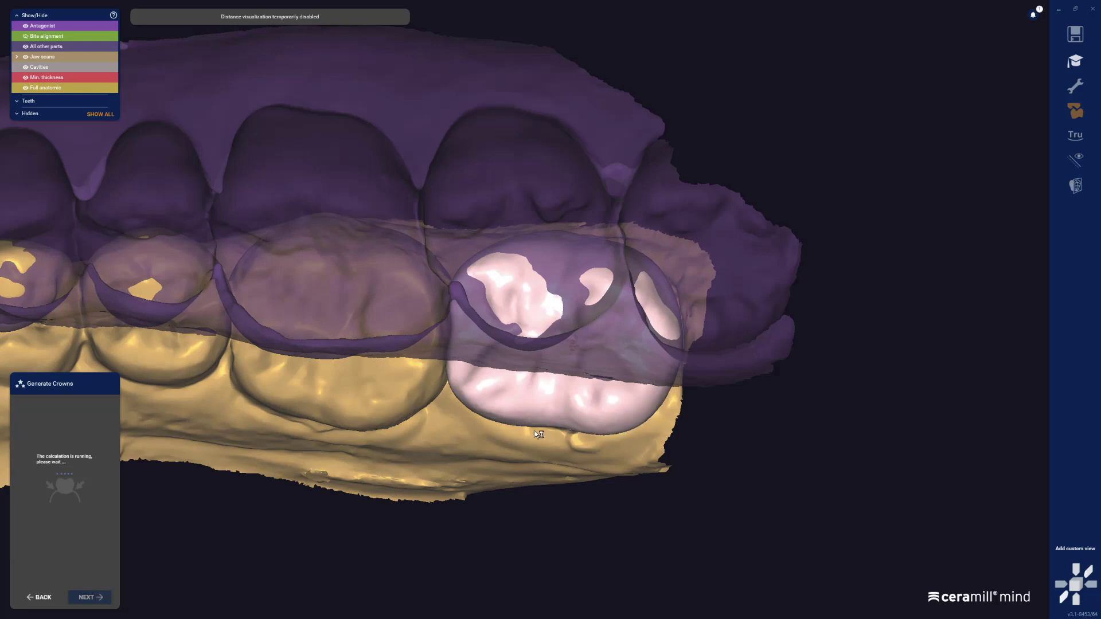
# Step: Free-form the fissures on the occlusal surface of the tooth 47 crown using the Add/Remove knife brush
pyautogui.keyDown('ctrl'); pyautogui.middleClick(568, 171); pyautogui.keyUp('ctrl')
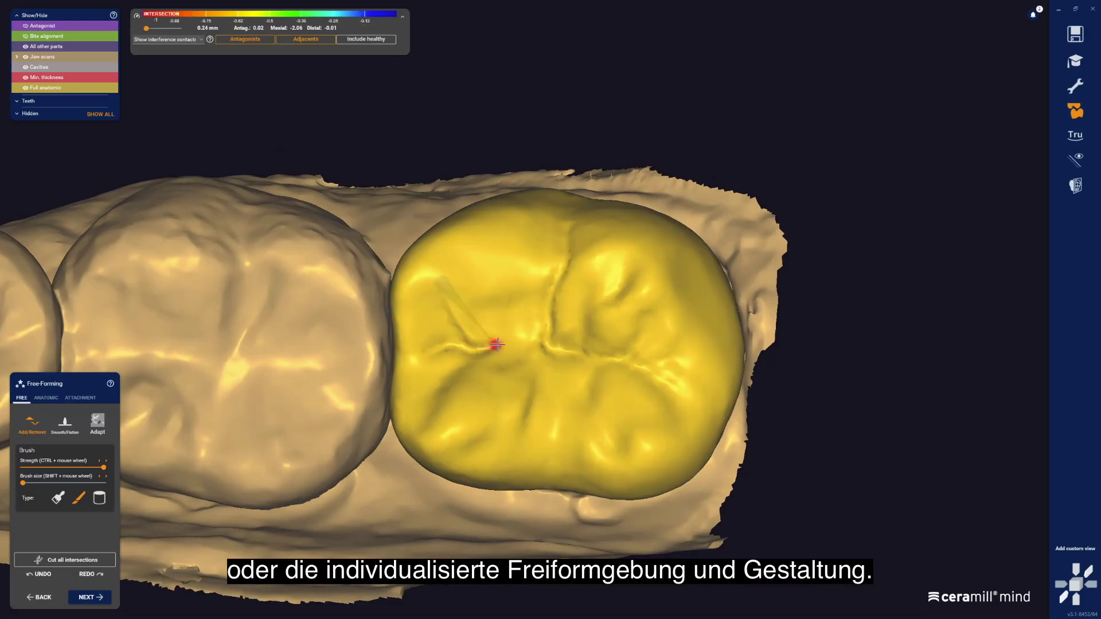
pyautogui.moveTo(497, 344); pyautogui.dragTo(695, 382)
pyautogui.scroll(3, 730, 381)
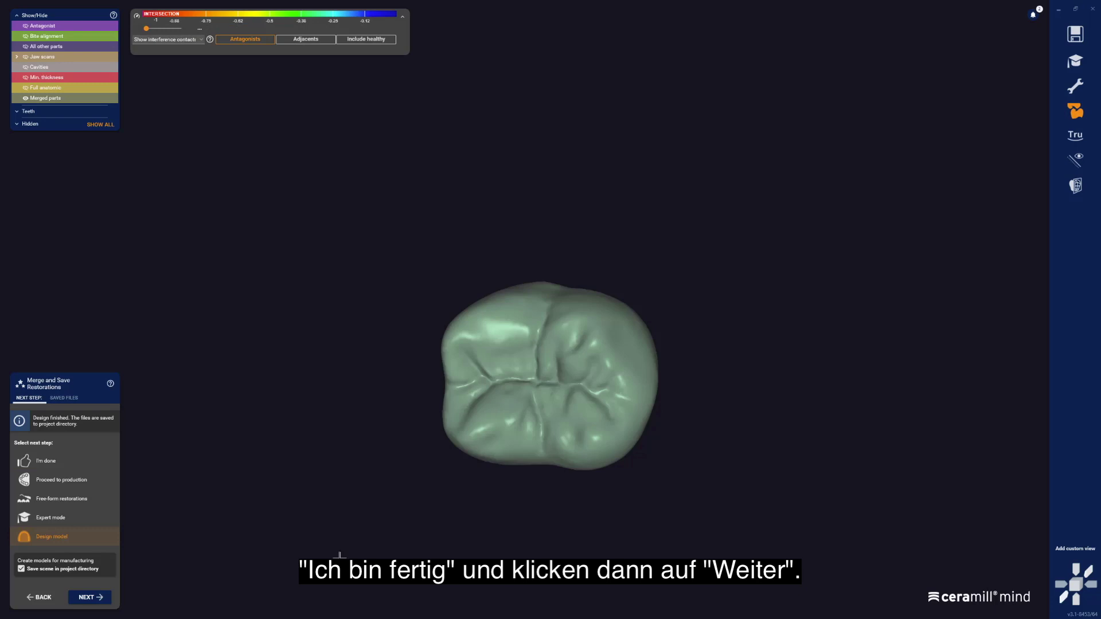
# Step: Finish the crown design as done with the scene saved, and send the case files back to the dentist in AG.Live
pyautogui.click(82, 461)
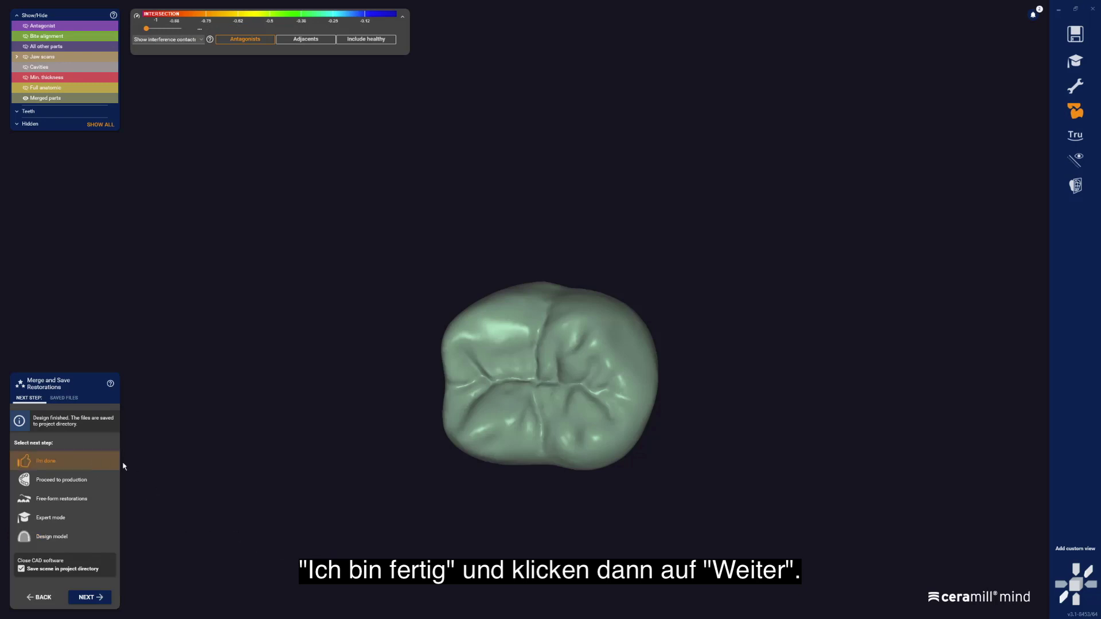
pyautogui.click(108, 600)
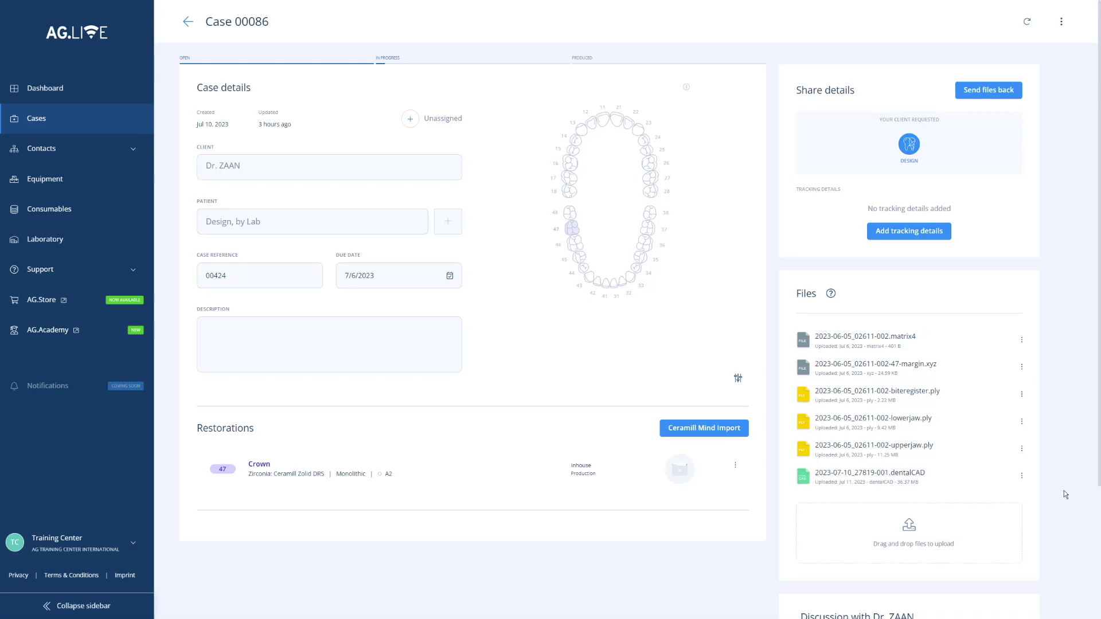
pyautogui.click(989, 90)
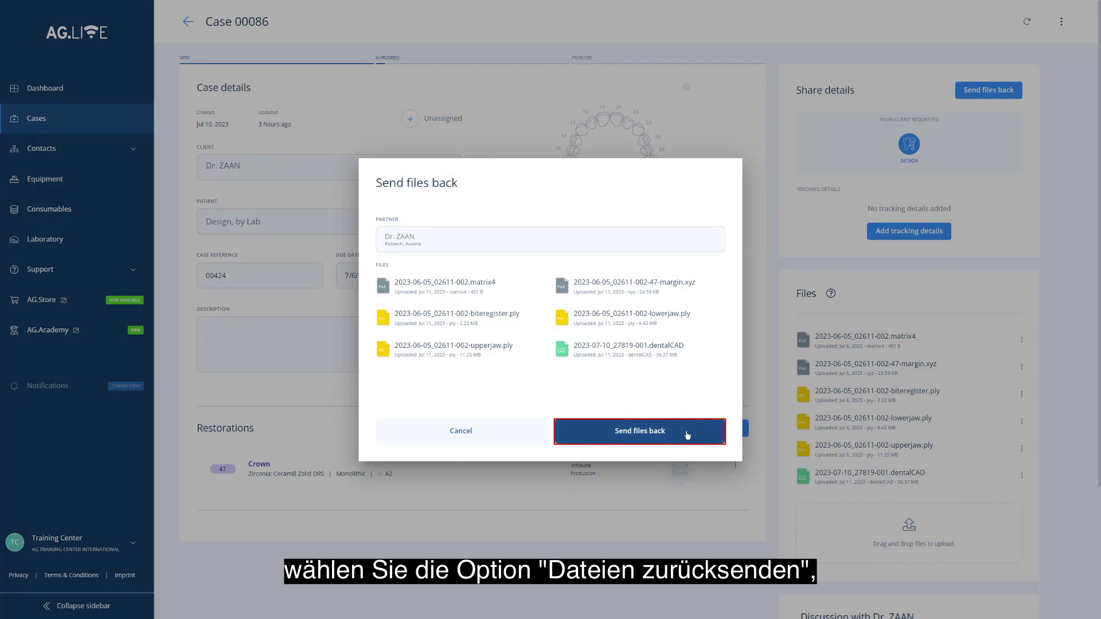
pyautogui.click(687, 435)
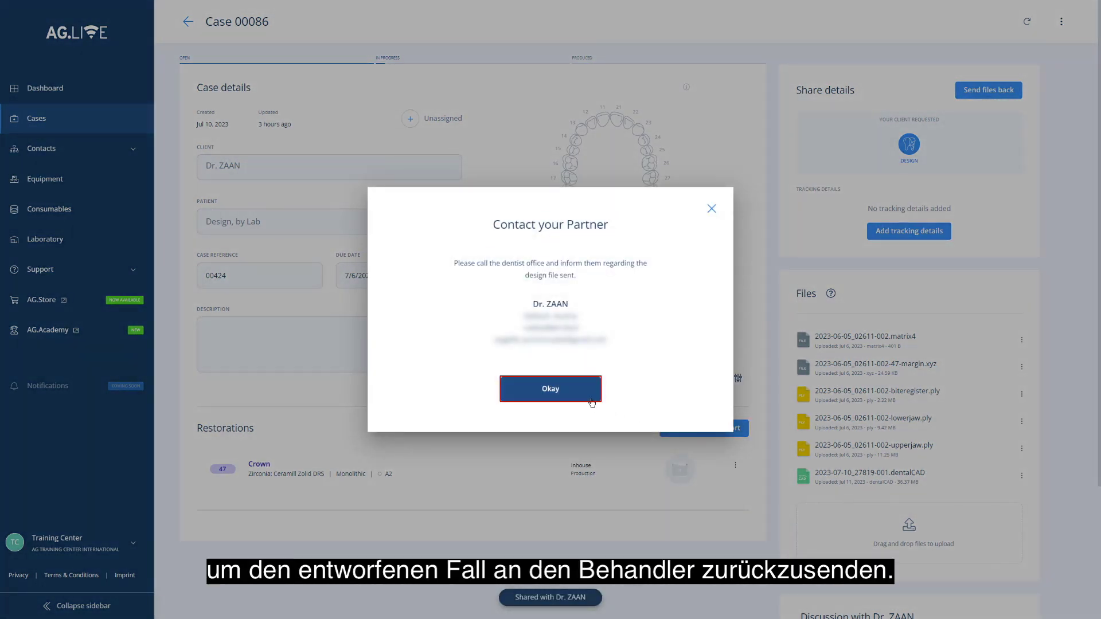
pyautogui.click(592, 401)
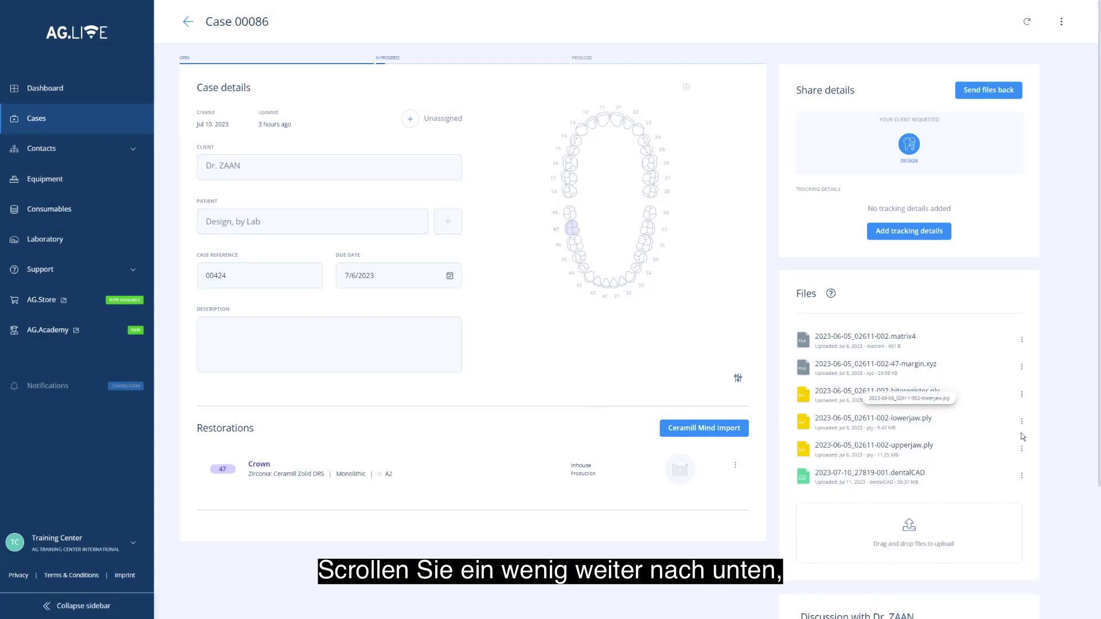
# Step: Send the partner the comment "Dear Dr., I adjusted the margin line as requested" in the case discussion
pyautogui.scroll(-3, 1024, 438)
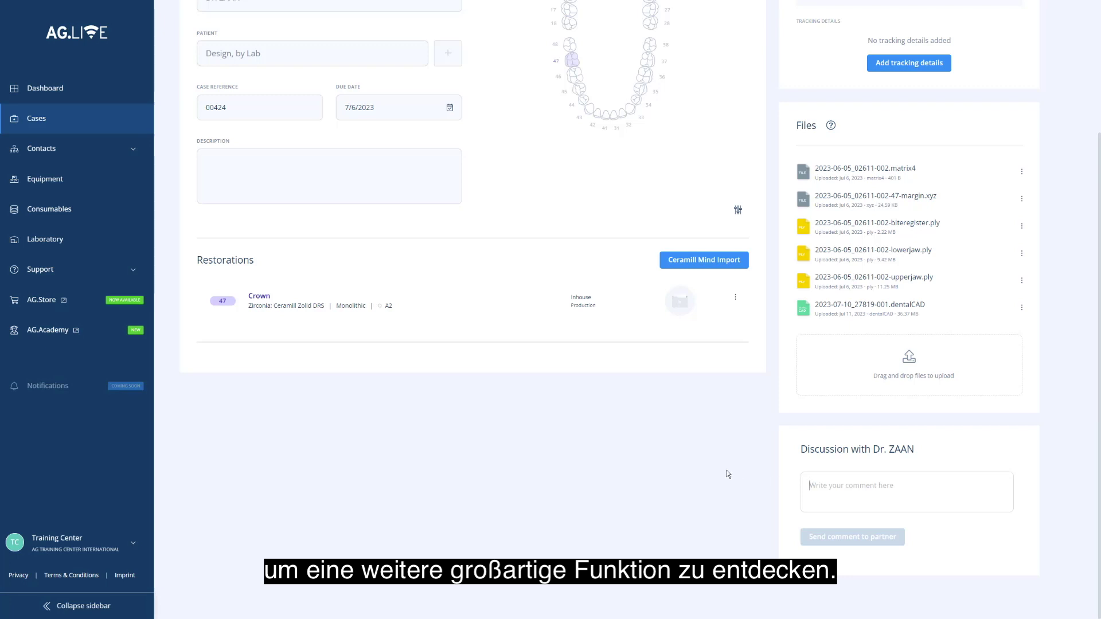
pyautogui.write('D')
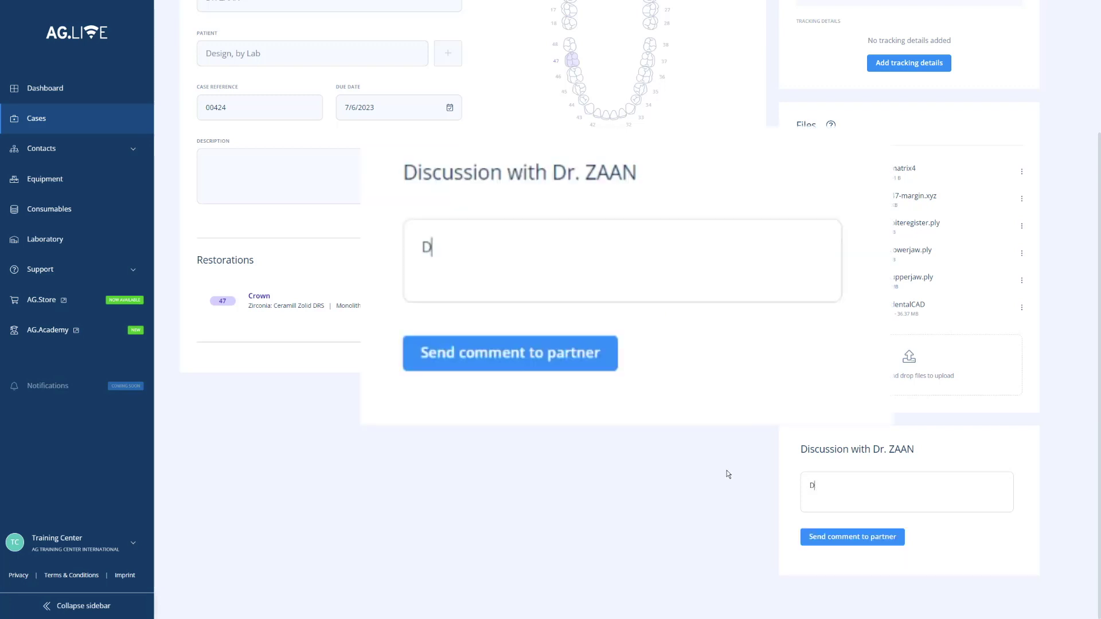
pyautogui.write('ear Dr., I adjusted the margin line as requested')
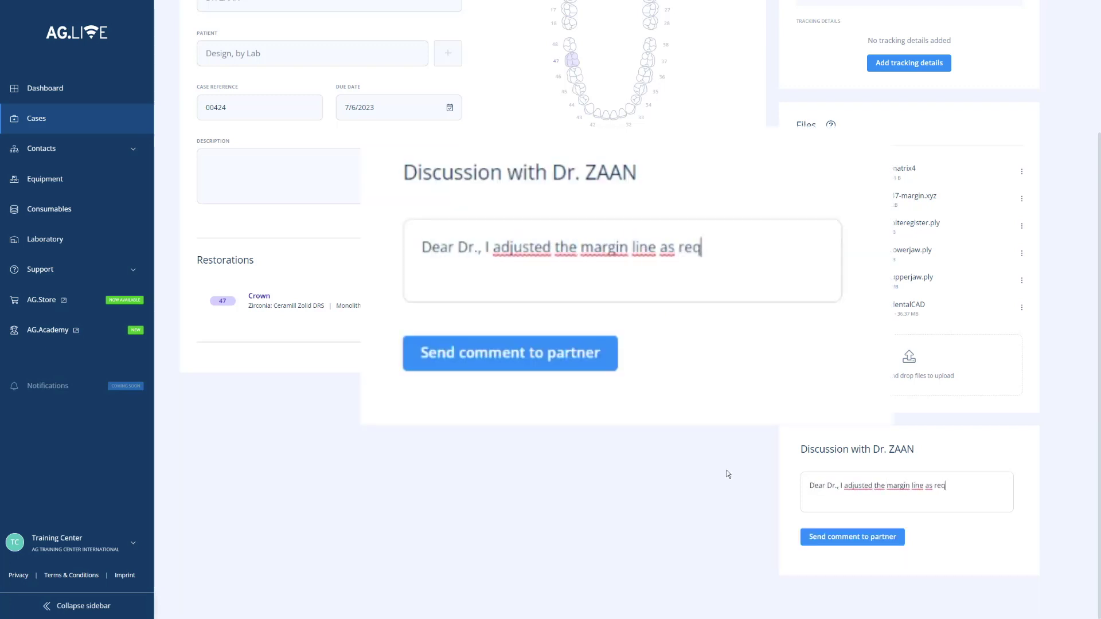
pyautogui.click(851, 537)
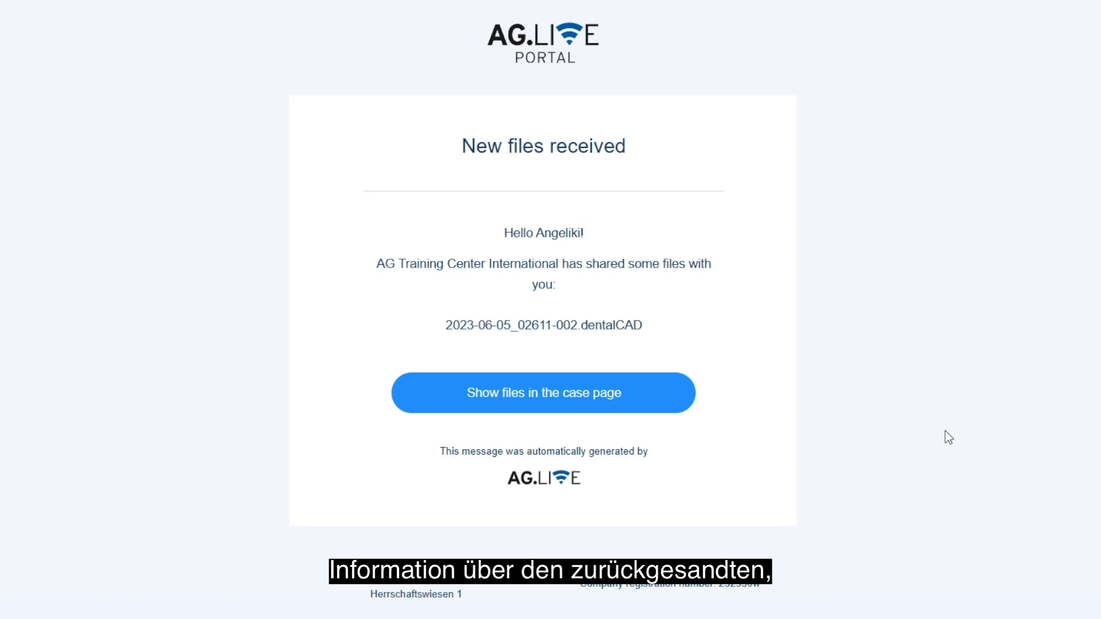
# Step: Open the returned case from the notification e-mail and review its received files and the lab's comment
pyautogui.click(528, 393)
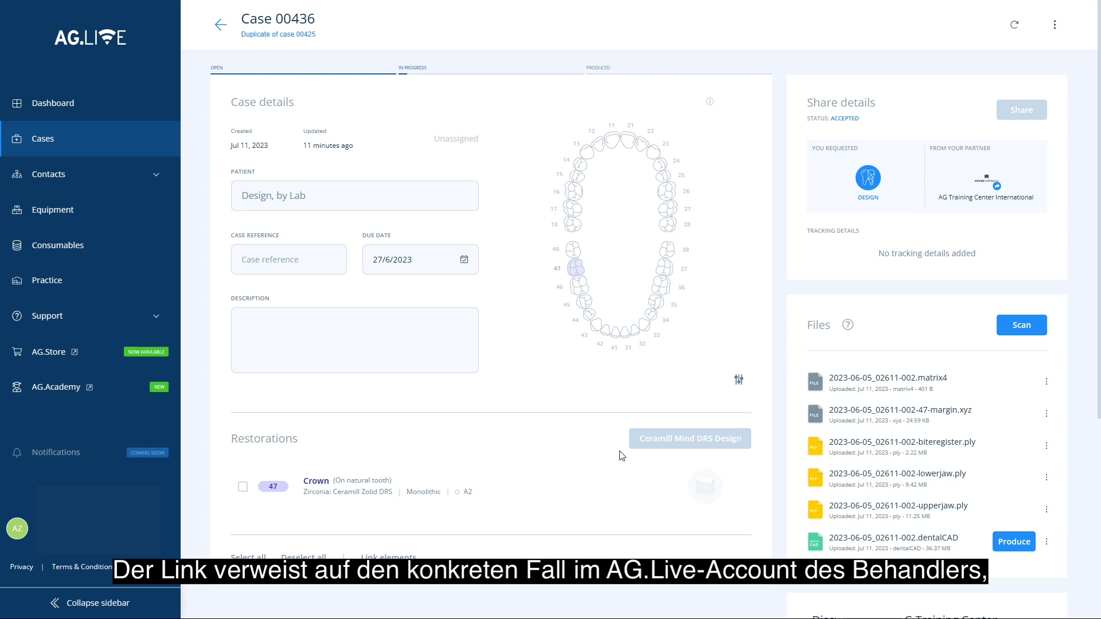
pyautogui.scroll(-3, 793, 457)
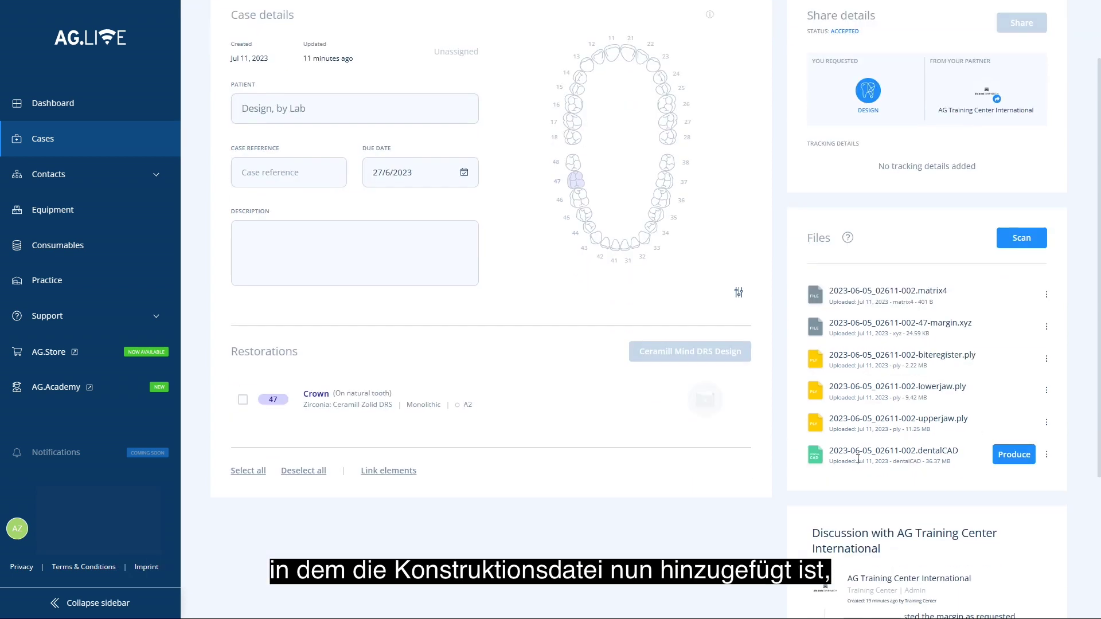
pyautogui.scroll(-2, 862, 464)
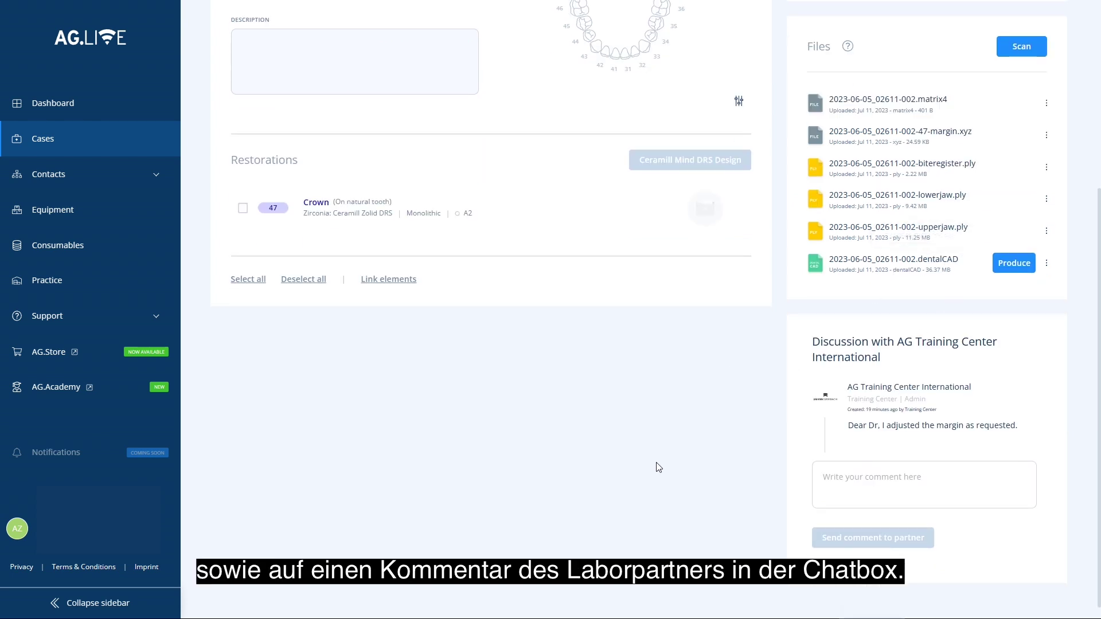
pyautogui.scroll(-1, 659, 483)
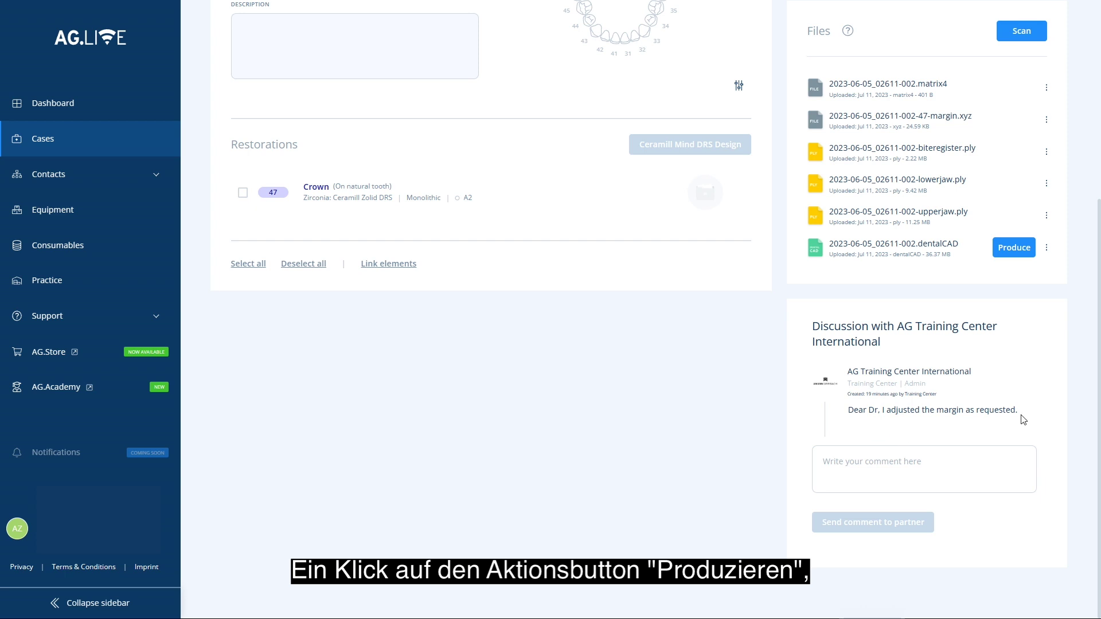
pyautogui.scroll(5, 1024, 419)
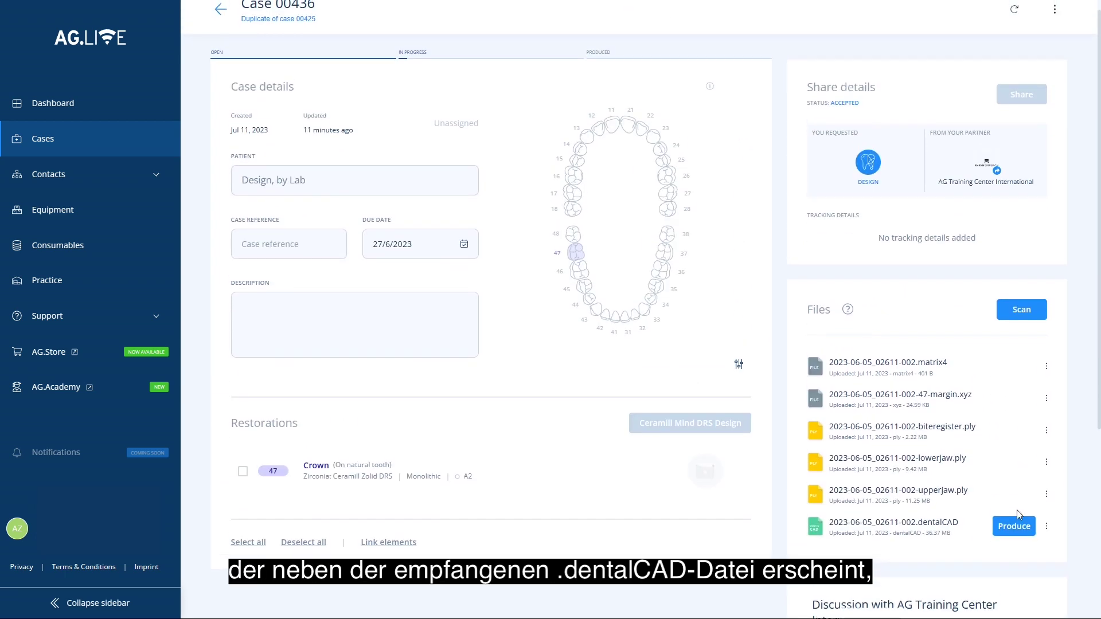
# Step: Start production of the 2023-06-05_02611-002.dentalCAD file in Ceramill Mind DRS and select the Zolid DRS C20 blank in shade A2
pyautogui.click(1017, 531)
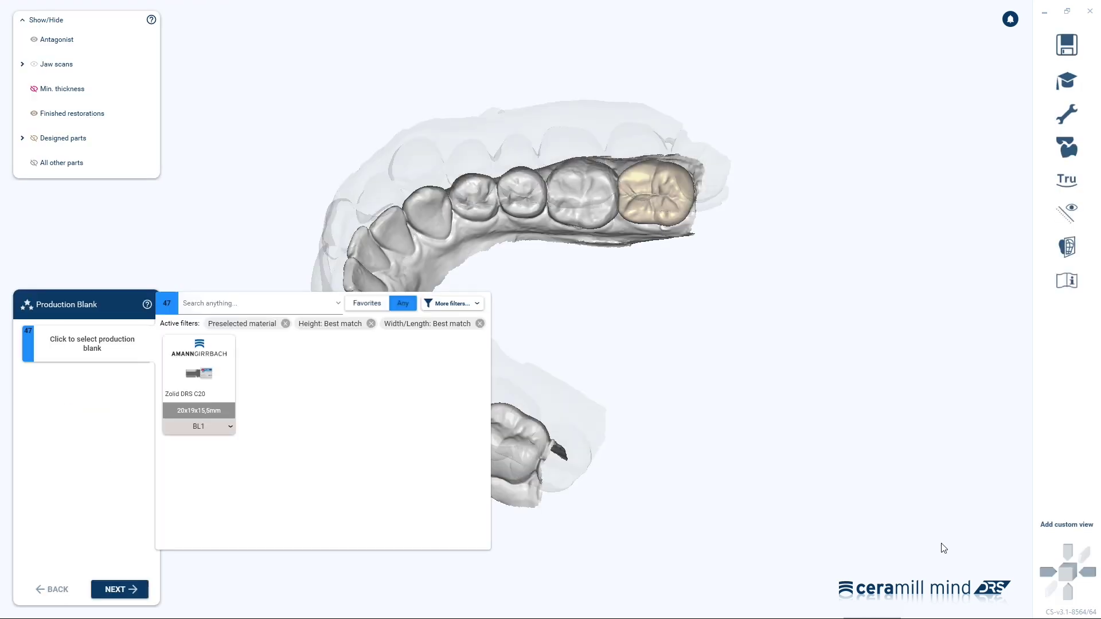
pyautogui.click(199, 426)
pyautogui.click(219, 473)
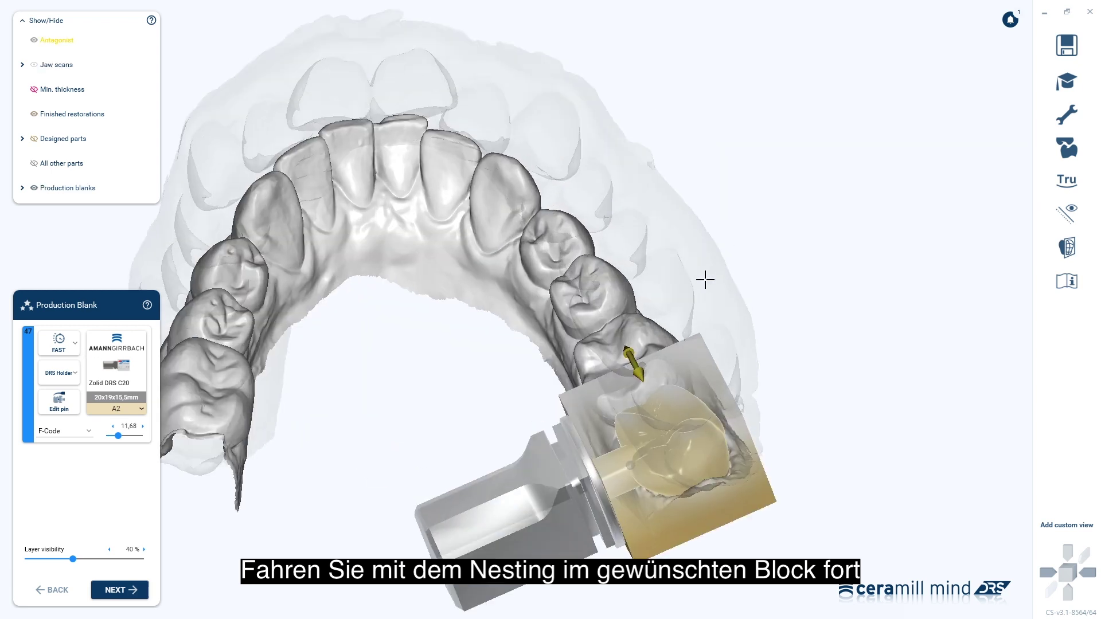
# Step: Hide the antagonist to inspect the crown's nesting in the blank, and send the tooth 47 restoration to the Motion DRS for production
pyautogui.keyDown('ctrl'); pyautogui.middleClick(653, 434); pyautogui.keyUp('ctrl')
pyautogui.moveTo(654, 434); pyautogui.dragTo(499, 482)
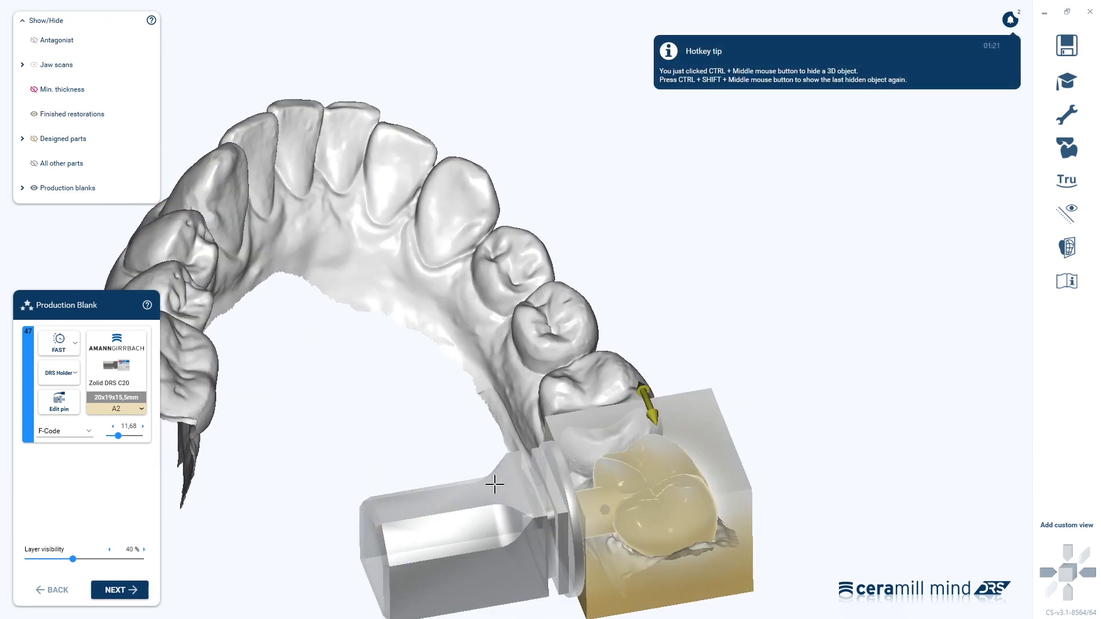
pyautogui.scroll(5, 584, 340)
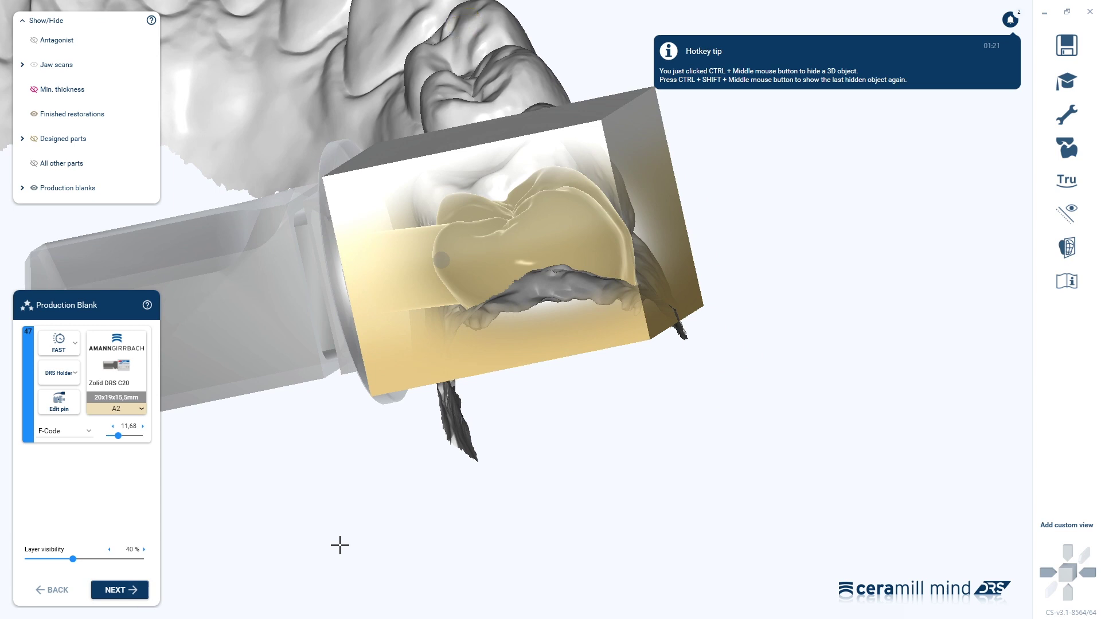
pyautogui.click(115, 590)
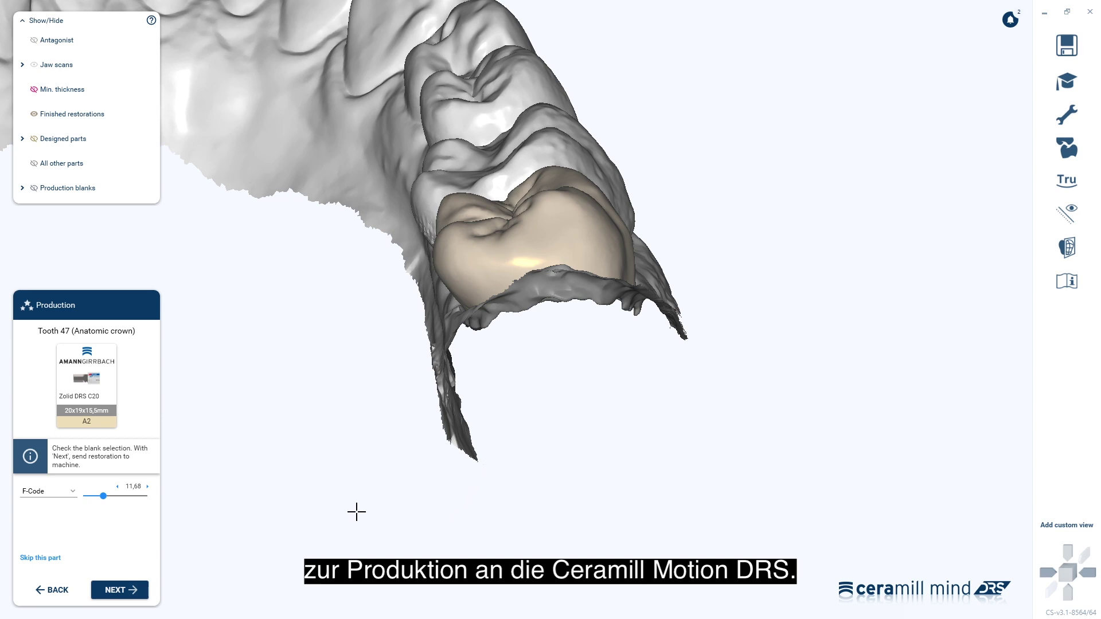
pyautogui.click(128, 590)
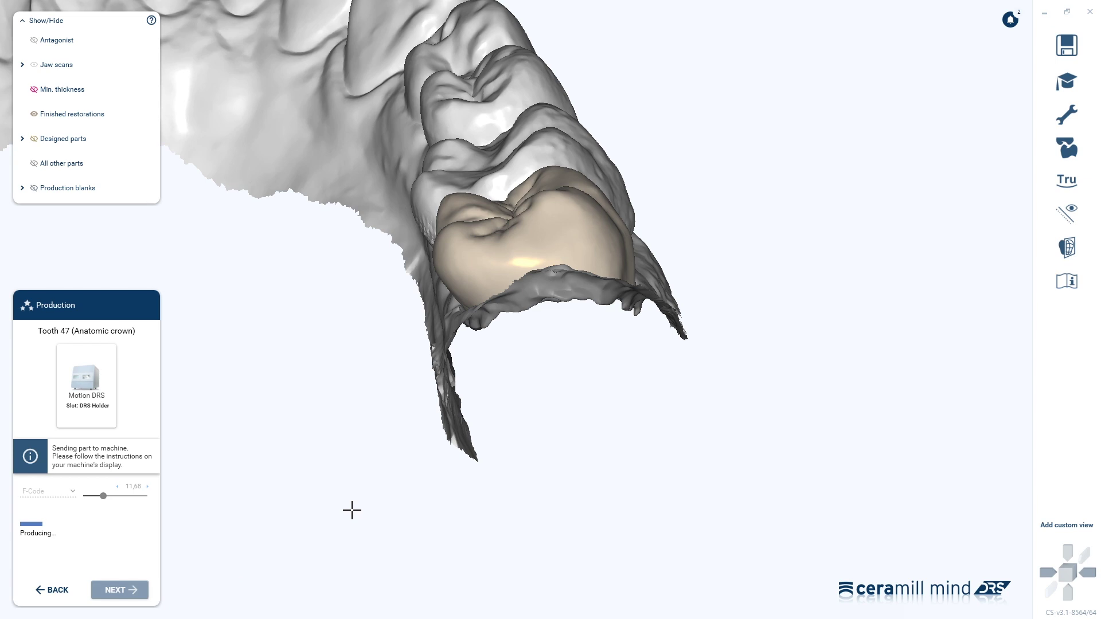